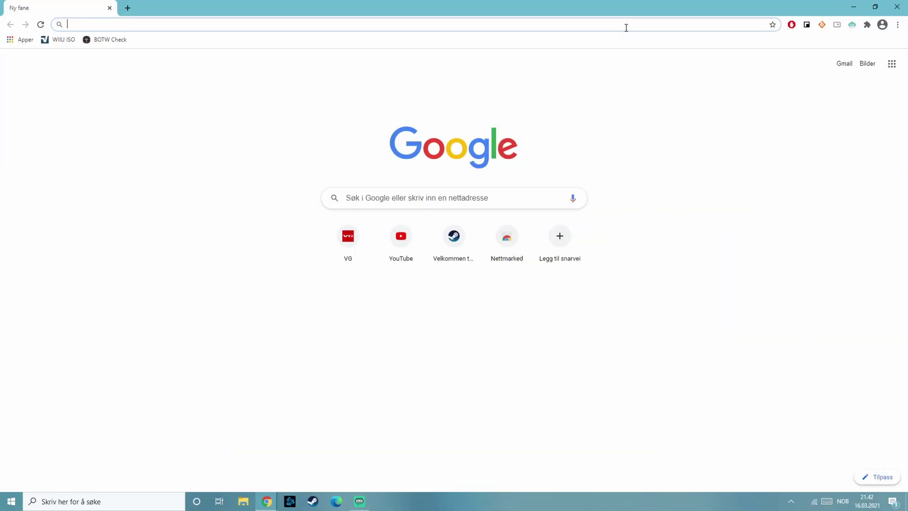
# Search Google for 'touch portal' and open the touch-portal.com result
pyautogui.write('touch')
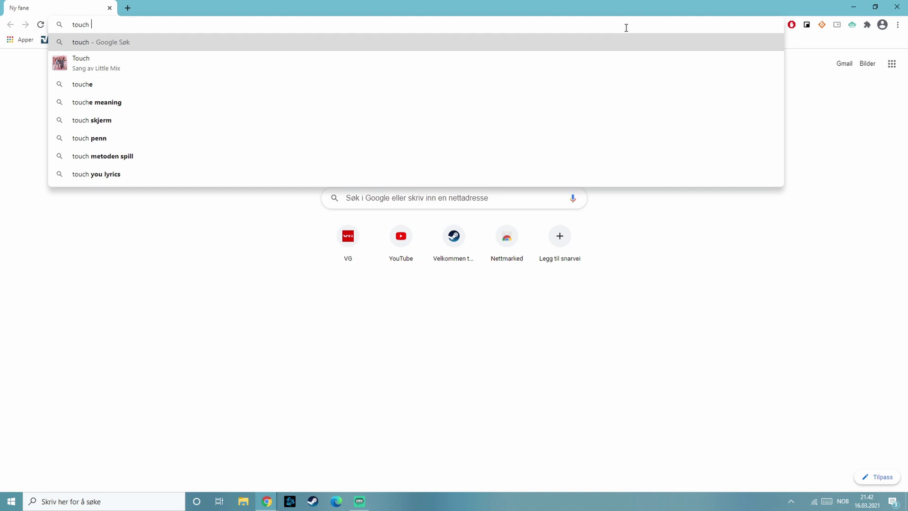
pyautogui.write(' portal')
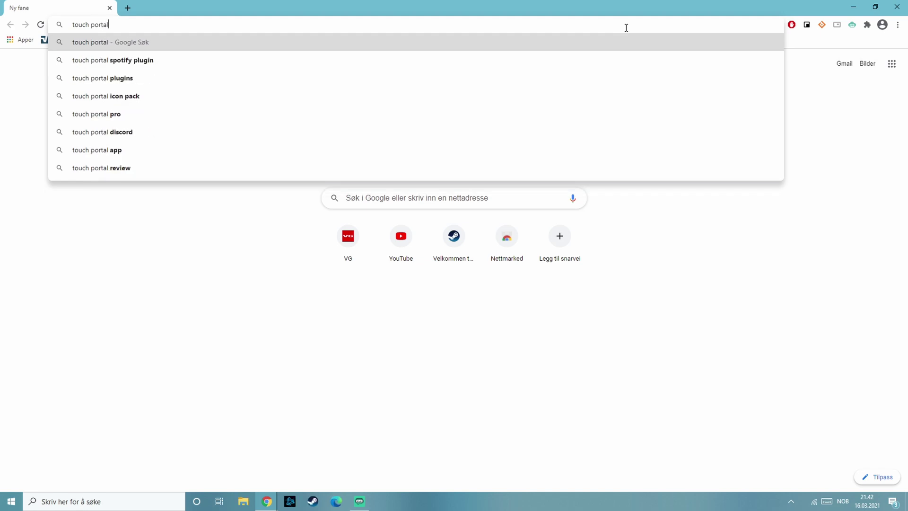
pyautogui.press('Return')
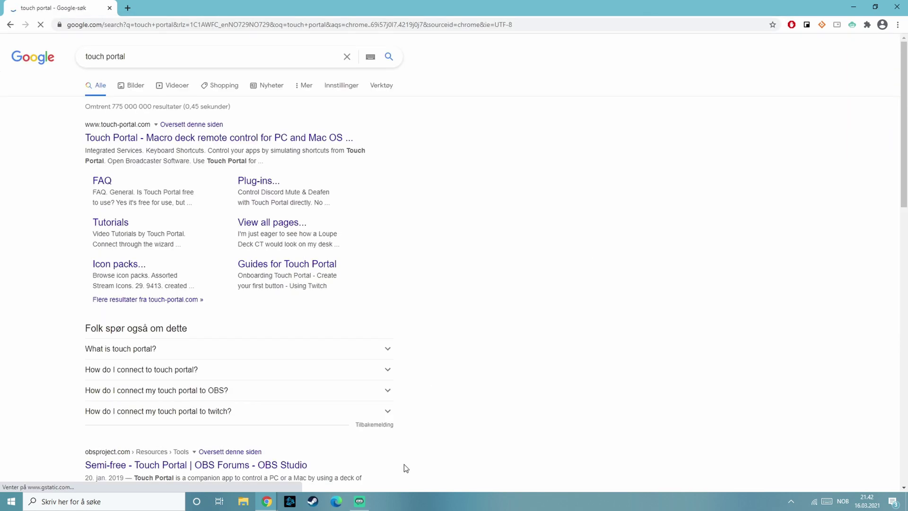
pyautogui.click(359, 502)
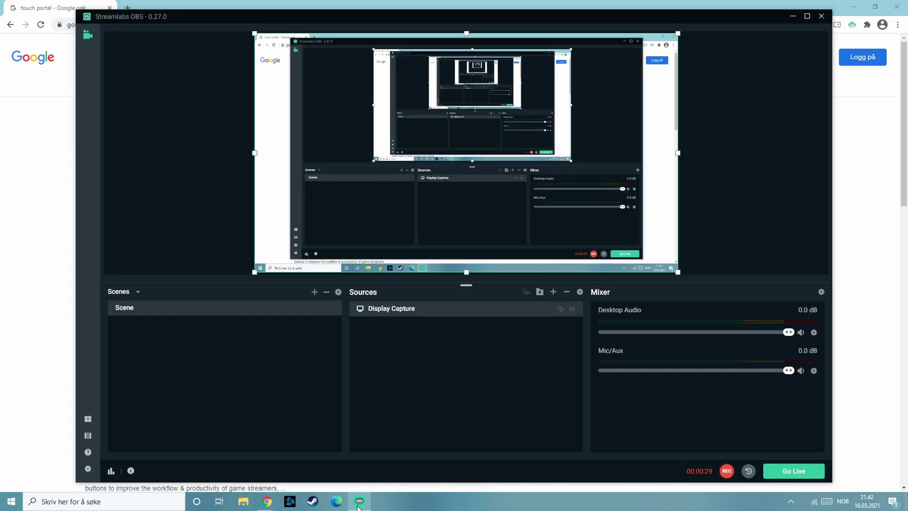
pyautogui.click(359, 504)
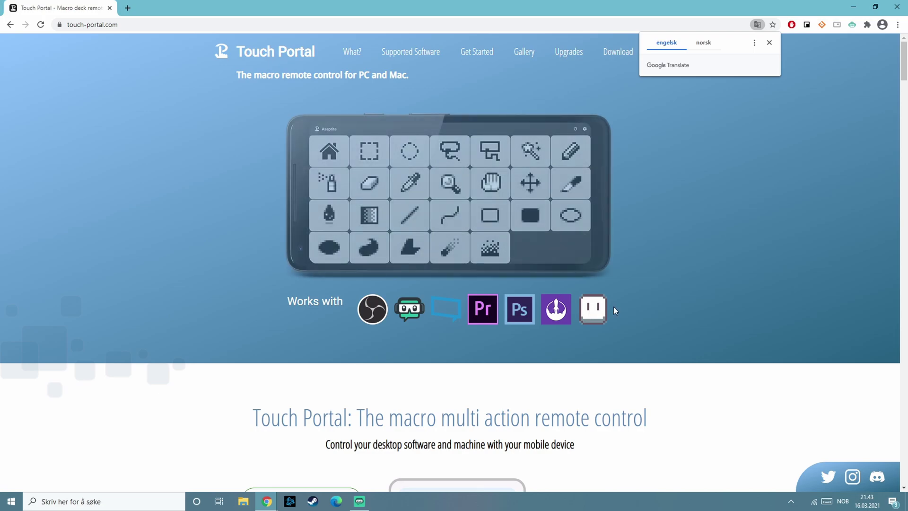
# Download the Windows installer TouchPortal_Setup.exe from the Download section and open it
pyautogui.click(769, 44)
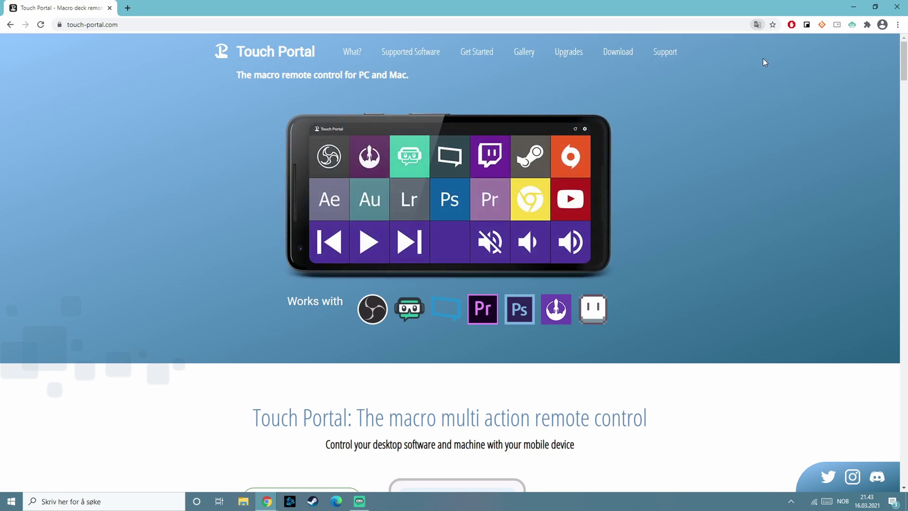
pyautogui.click(625, 54)
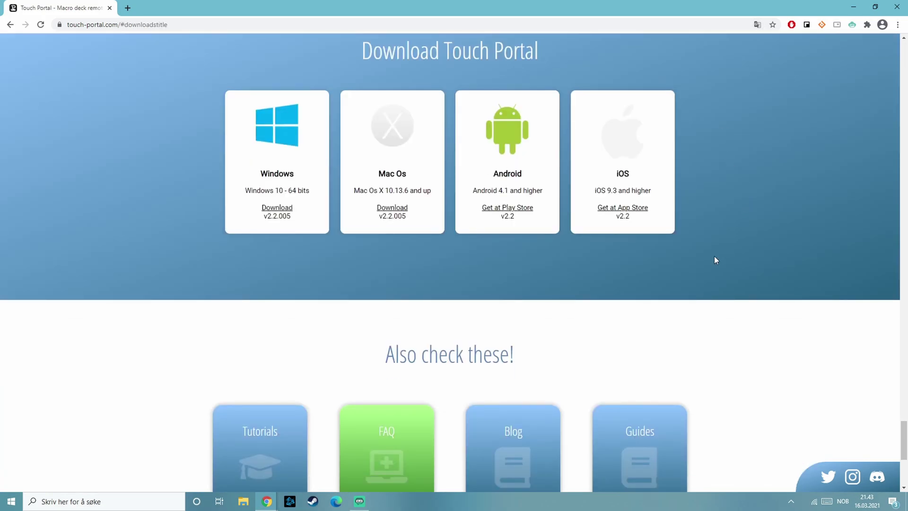
pyautogui.click(277, 210)
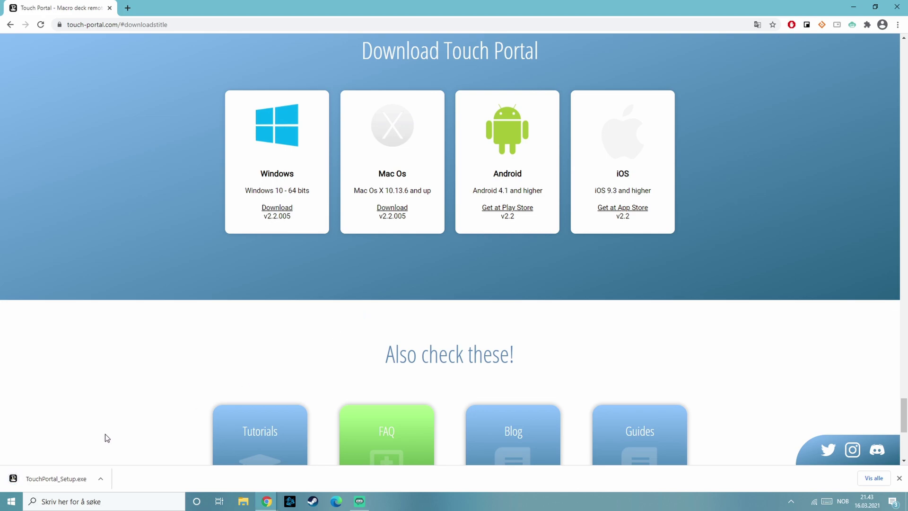
pyautogui.click(48, 483)
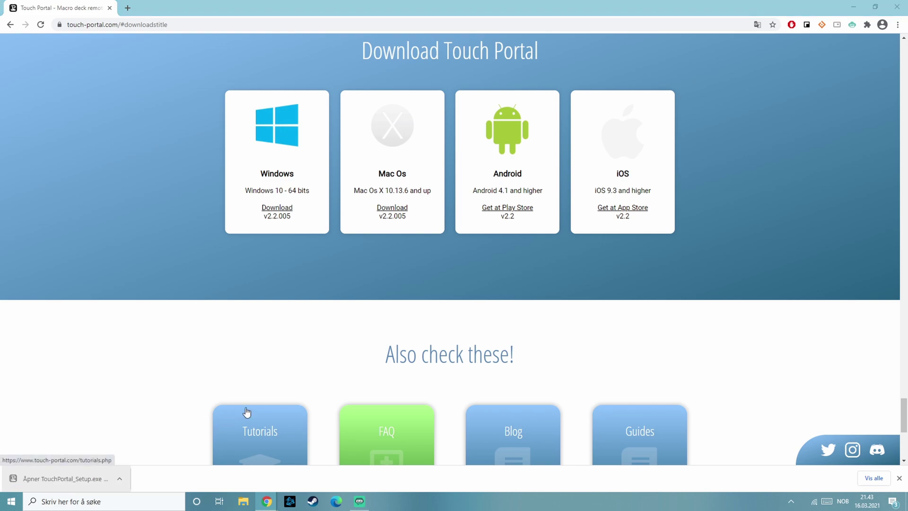
# Run the installer, accept the license and set the install folder to M:\Program\Touch Portal
pyautogui.click(483, 258)
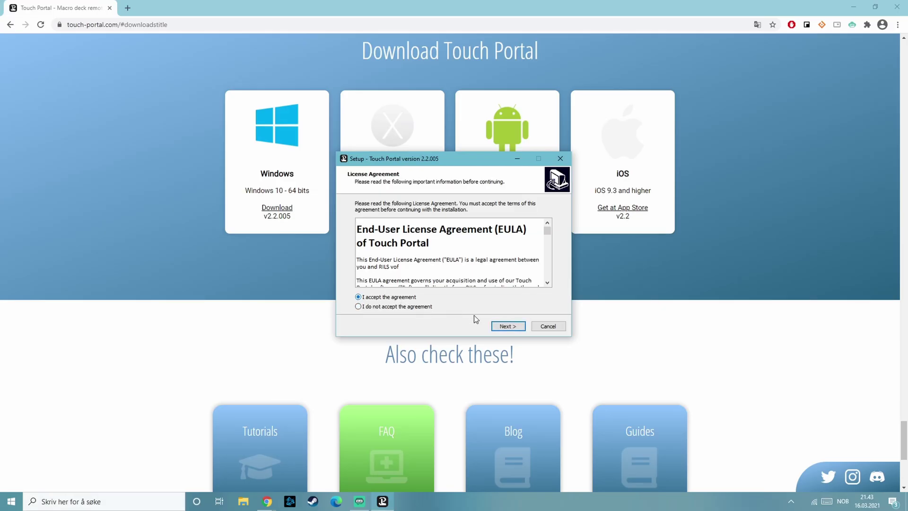
pyautogui.click(507, 326)
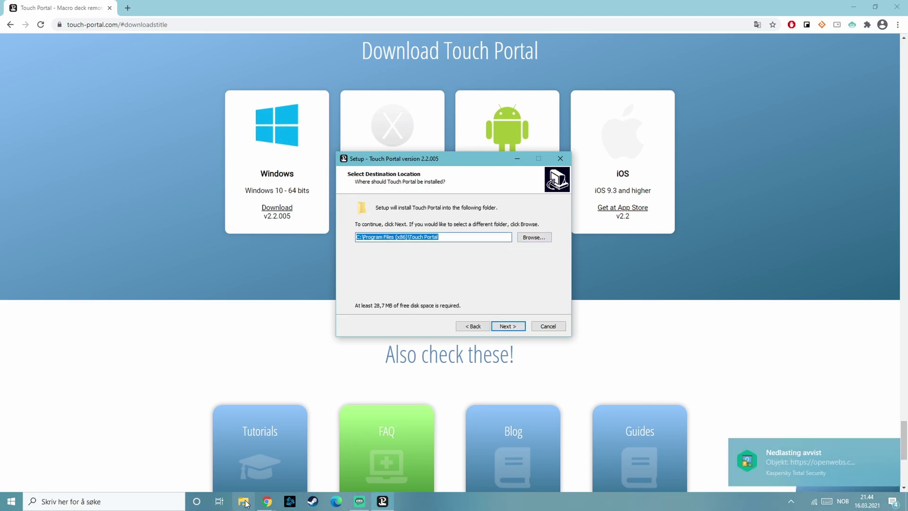
pyautogui.click(532, 238)
pyautogui.scroll(-3, 492, 241)
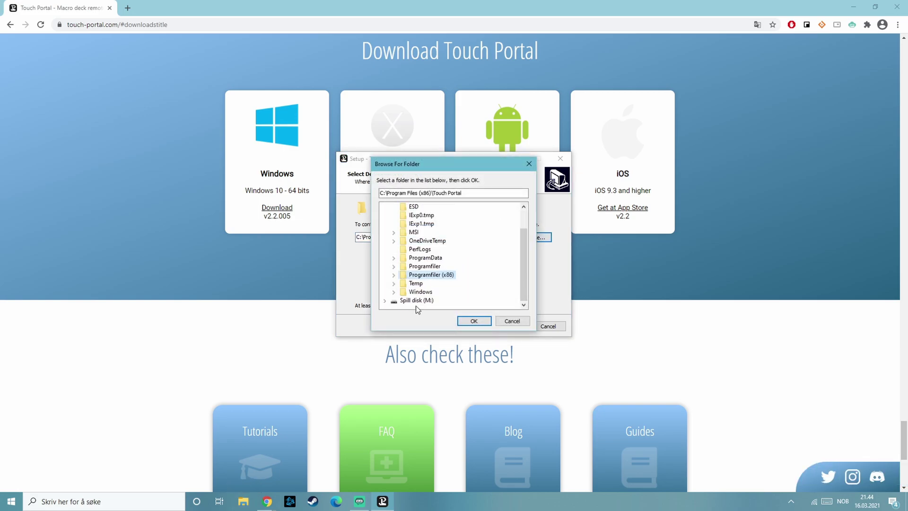
pyautogui.click(384, 301)
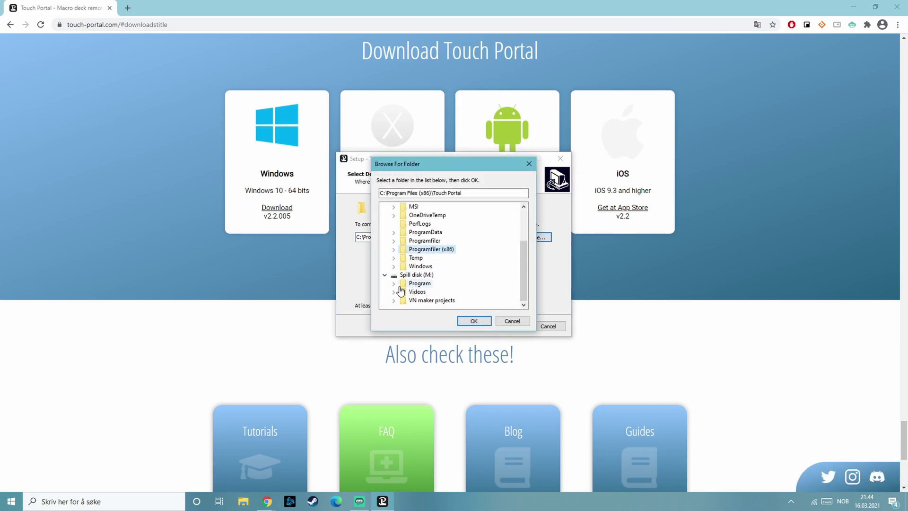
pyautogui.click(394, 284)
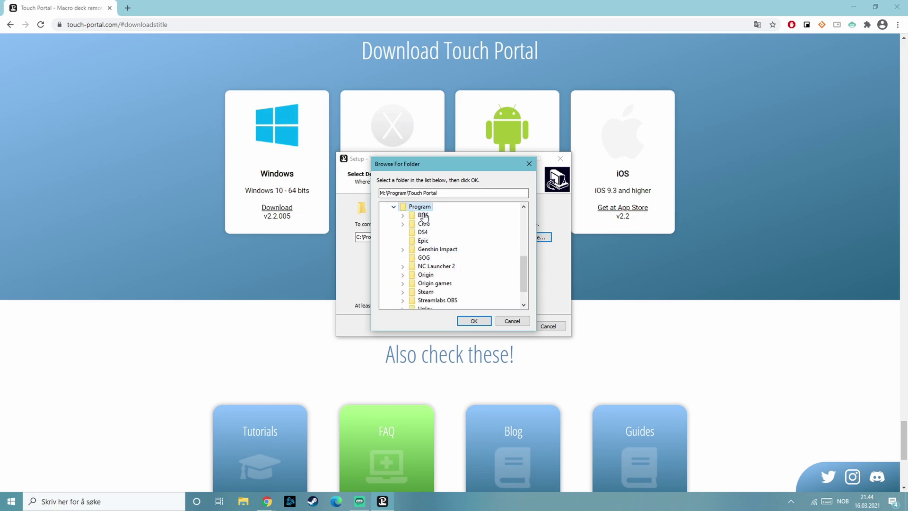
pyautogui.scroll(-2, 475, 282)
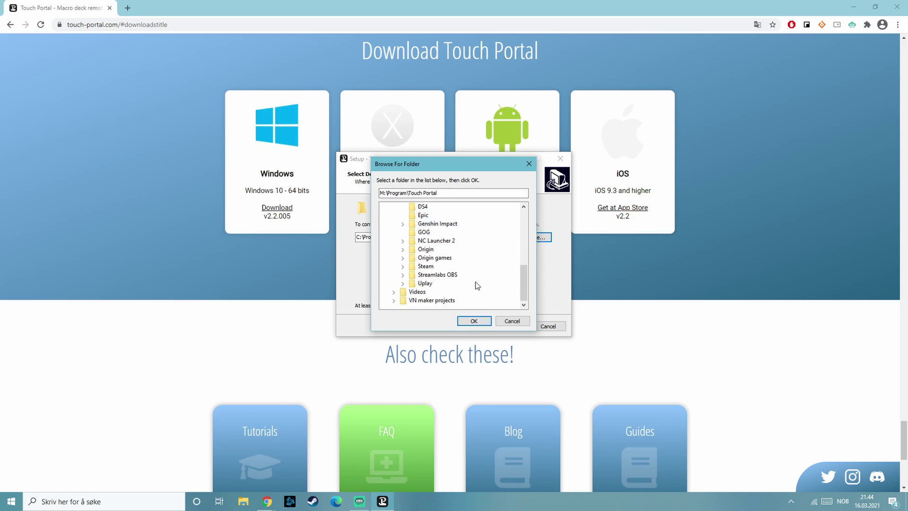
pyautogui.click(474, 320)
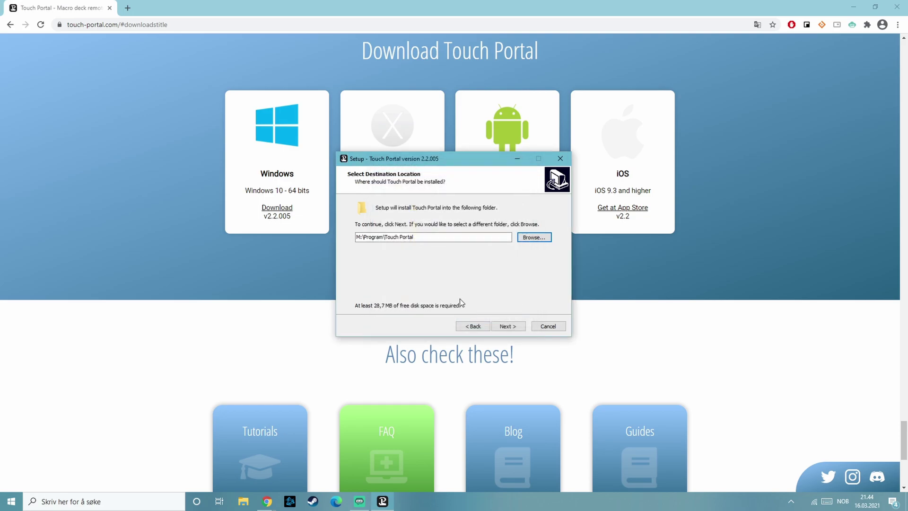
# Keep the default Start Menu folder and desktop shortcut, then install Touch Portal
pyautogui.click(506, 327)
pyautogui.click(507, 327)
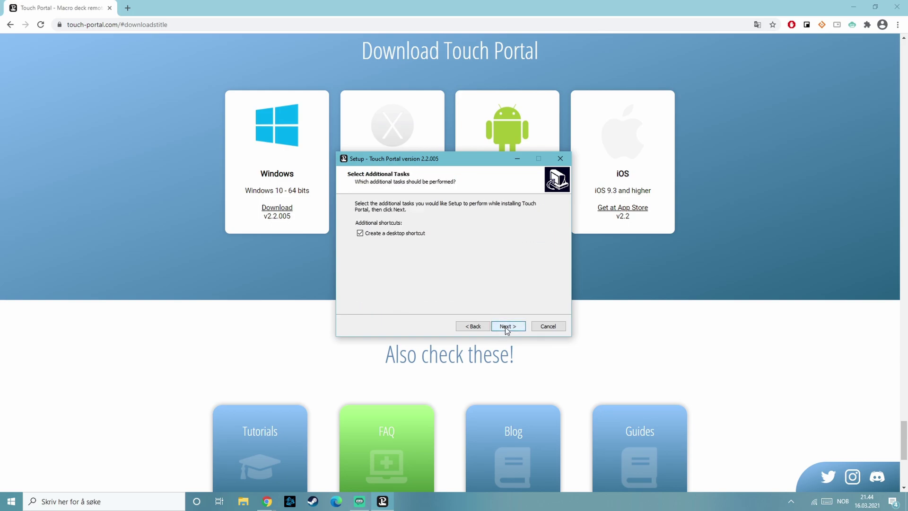
pyautogui.click(507, 327)
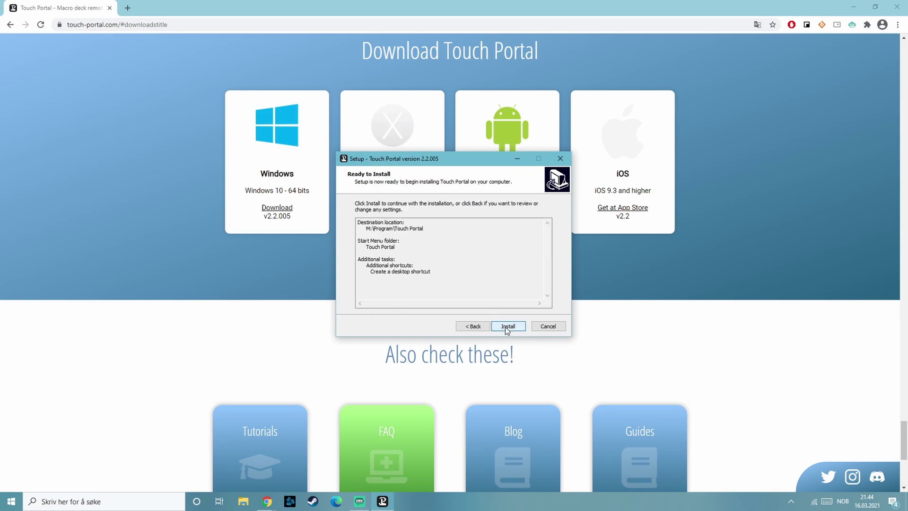
pyautogui.click(508, 327)
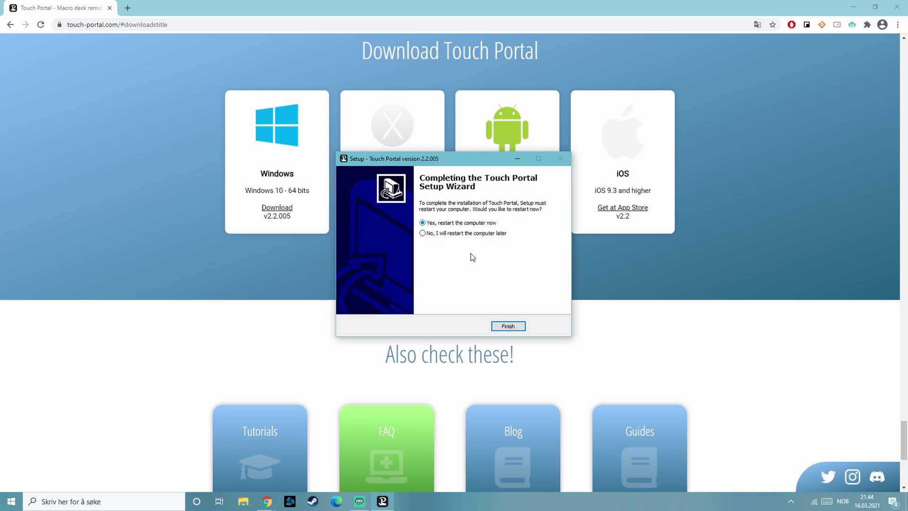
# Delete the Touch Portal shortcut from the desktop
pyautogui.click(360, 502)
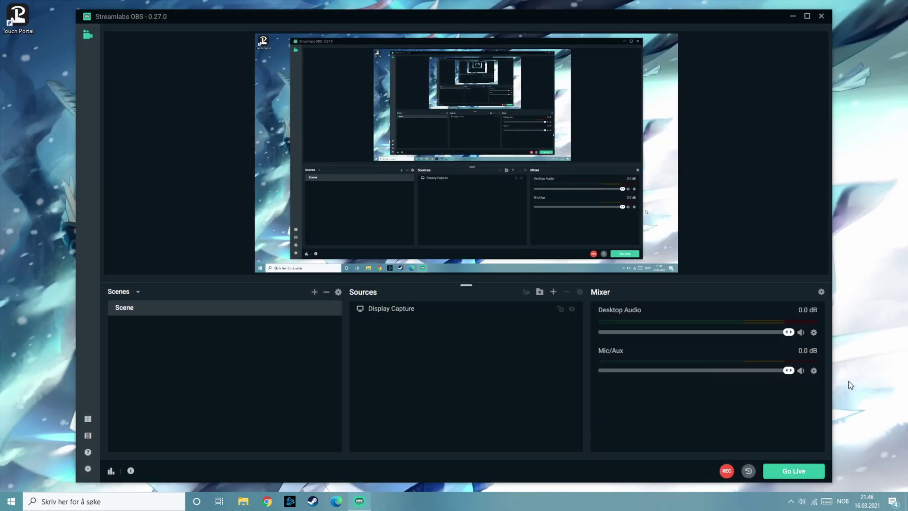
pyautogui.click(792, 16)
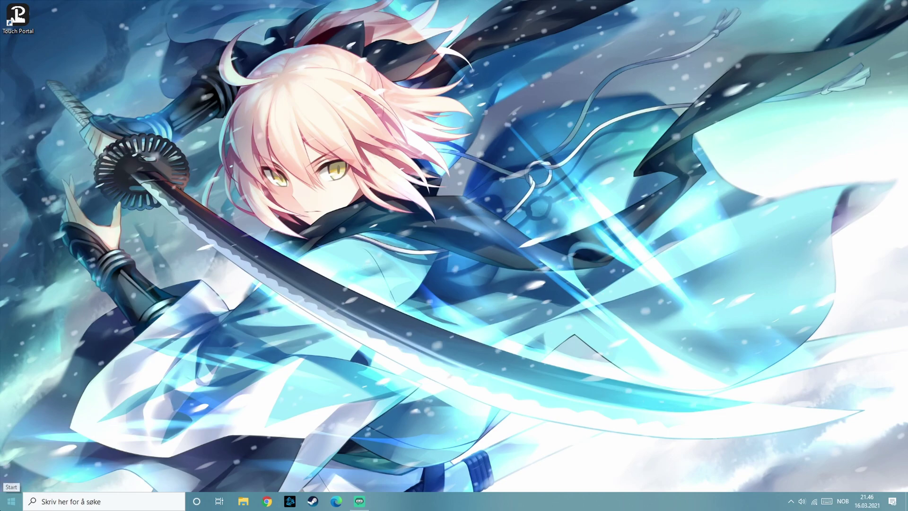
pyautogui.click(11, 501)
pyautogui.click(22, 14)
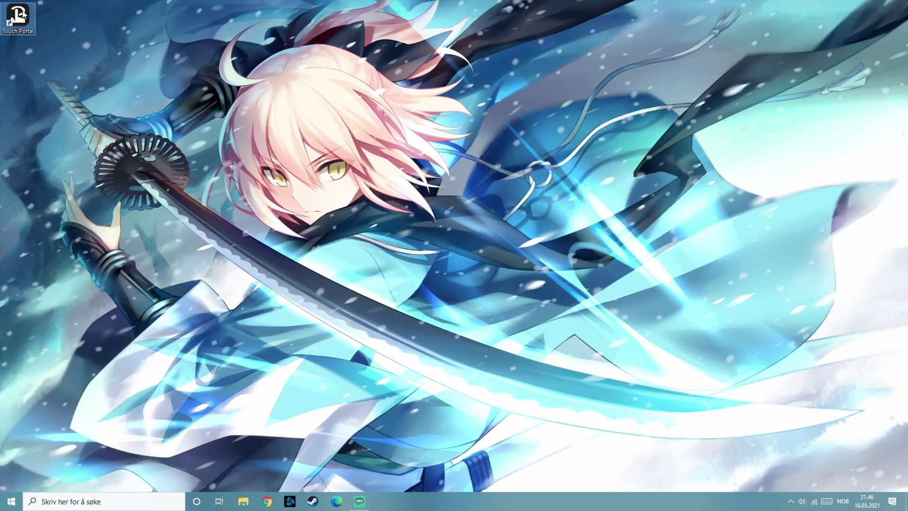
pyautogui.rightClick(19, 19)
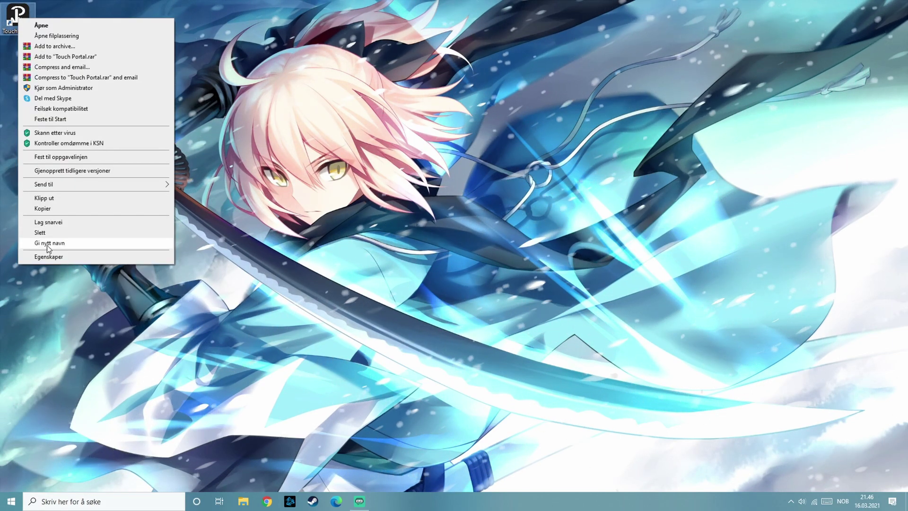
pyautogui.click(47, 231)
# Launch Touch Portal from the Start menu and accept its update
pyautogui.click(11, 501)
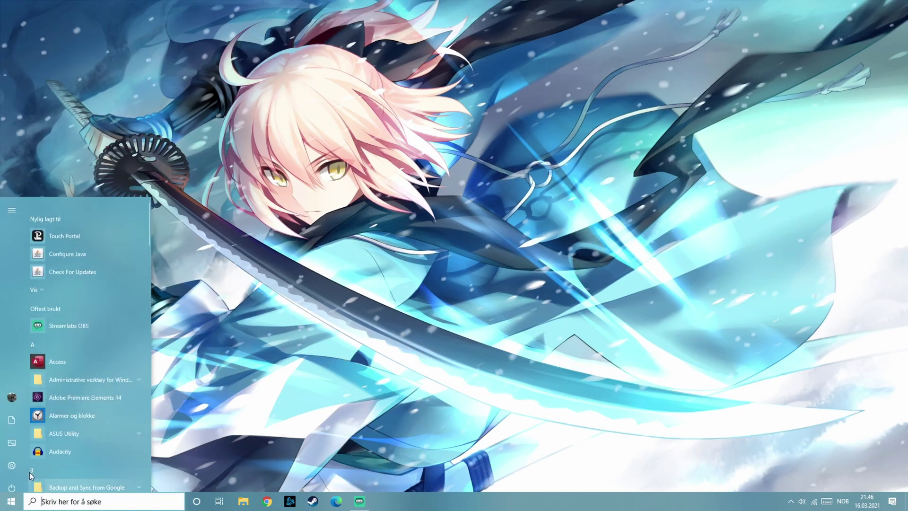
pyautogui.click(58, 212)
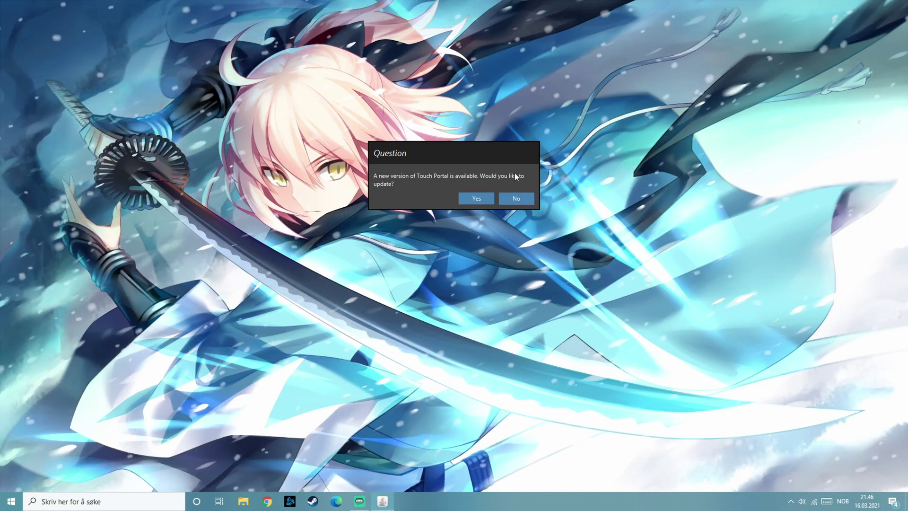
pyautogui.click(483, 196)
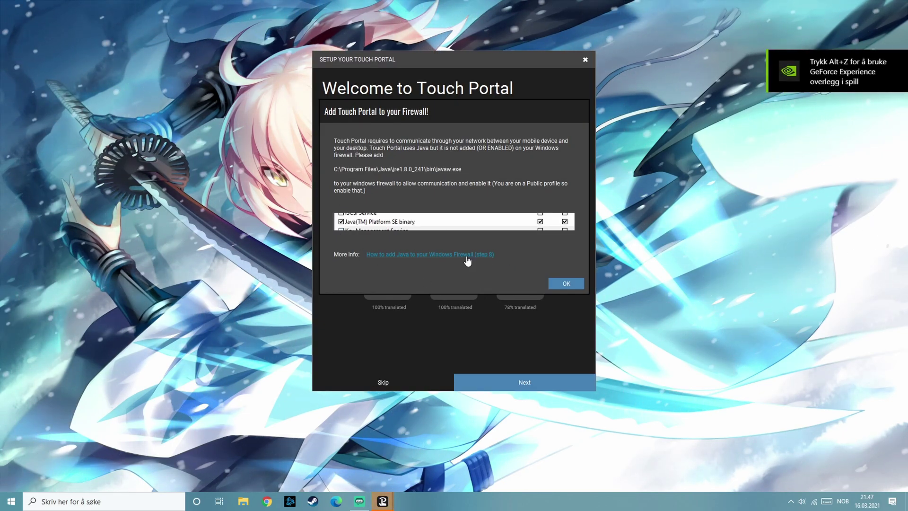
# Open Kaspersky Total Security from the hidden system tray icons
pyautogui.click(792, 502)
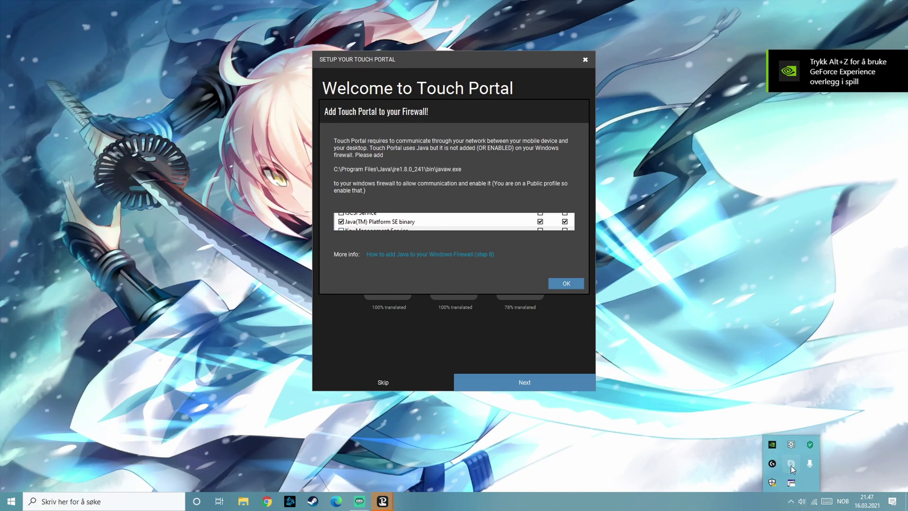
pyautogui.click(811, 445)
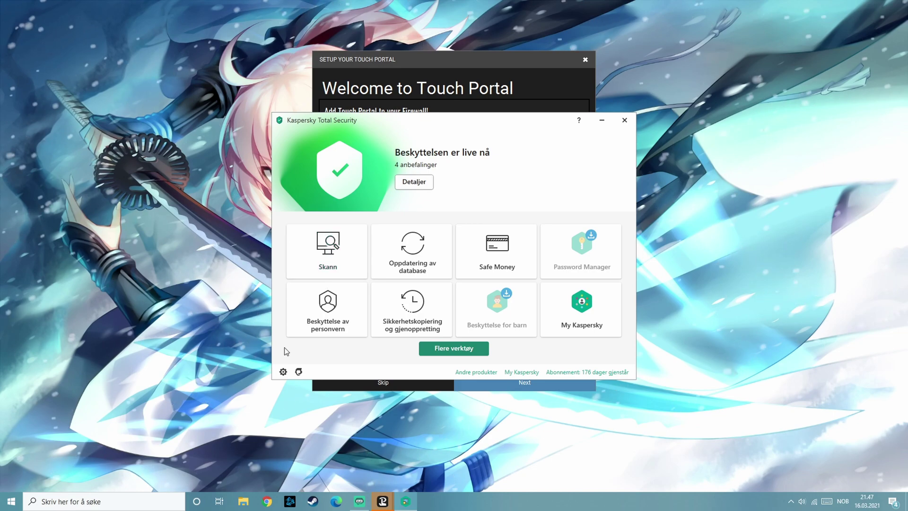
# Open Kaspersky's Firewall program rules window and position it beside Touch Portal's notice
pyautogui.click(283, 371)
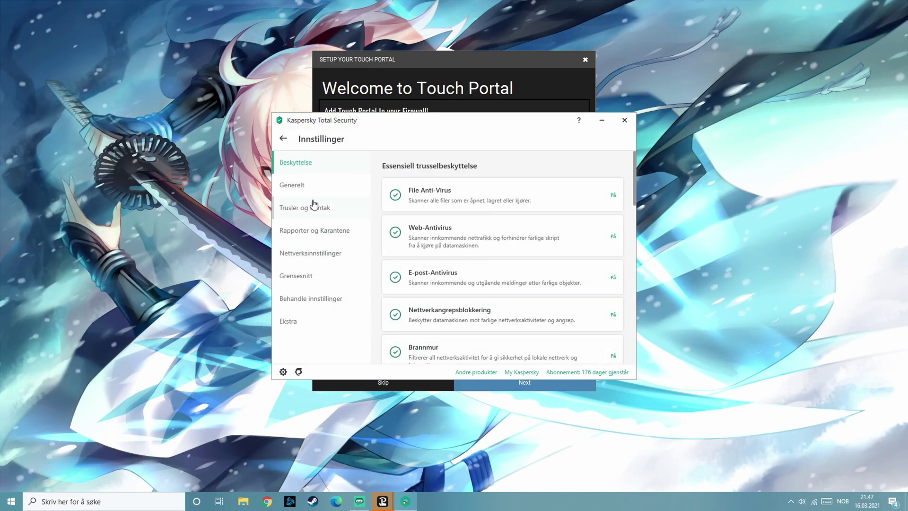
pyautogui.scroll(-1, 440, 227)
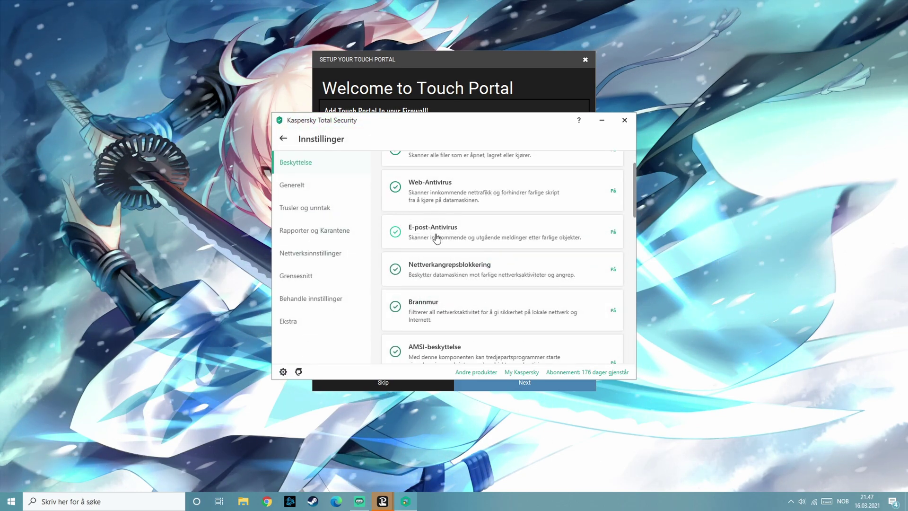
pyautogui.click(427, 316)
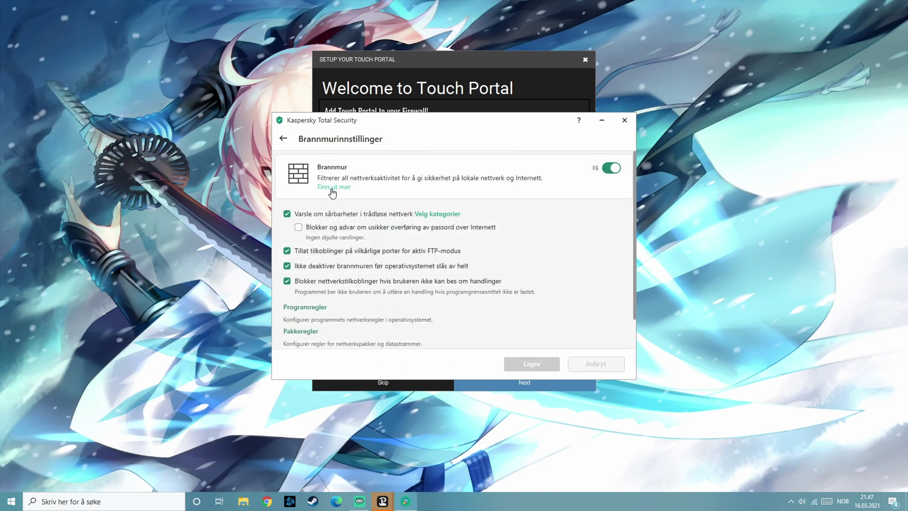
pyautogui.scroll(-1, 419, 229)
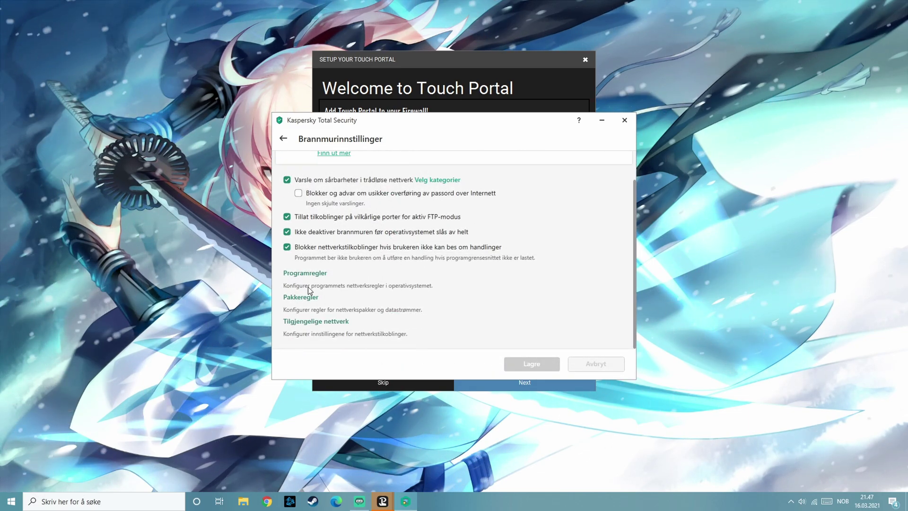
pyautogui.click(308, 274)
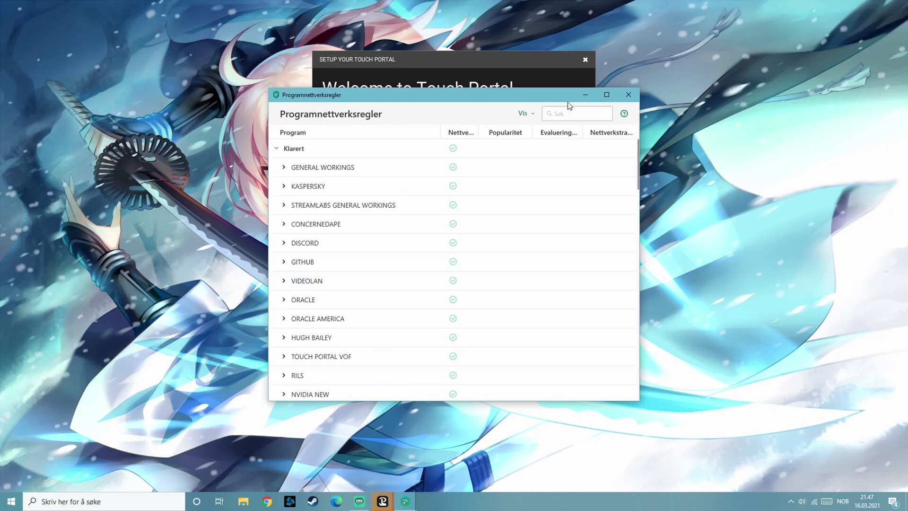
pyautogui.moveTo(541, 98); pyautogui.dragTo(466, 101)
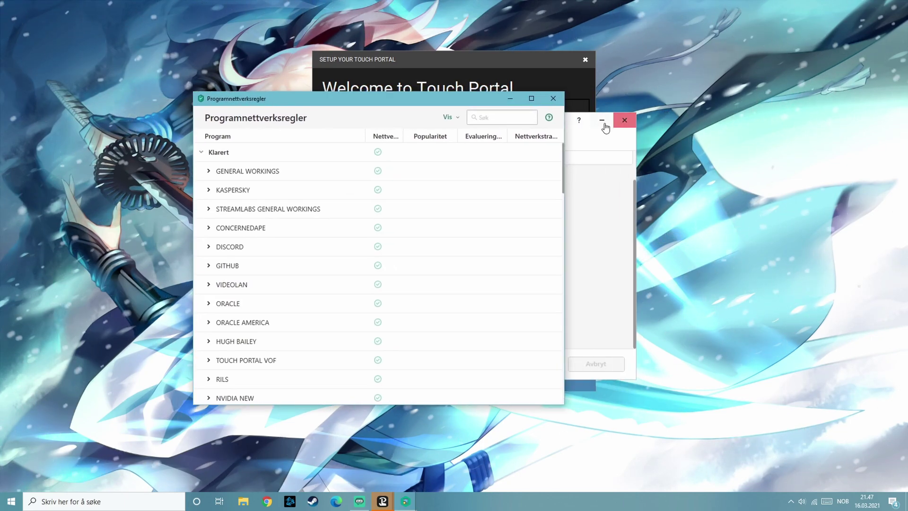
pyautogui.click(622, 121)
pyautogui.moveTo(211, 104); pyautogui.dragTo(519, 68)
pyautogui.click(492, 59)
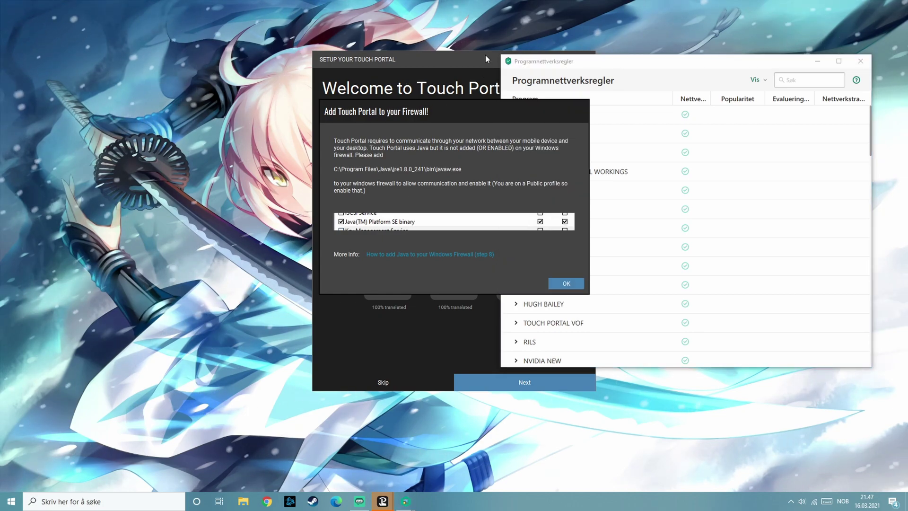
pyautogui.moveTo(624, 66); pyautogui.dragTo(558, 65)
# Search the rules for 'jav', set the Java(TM) Platform SE binaries to Allow, and close the rules
pyautogui.click(742, 85)
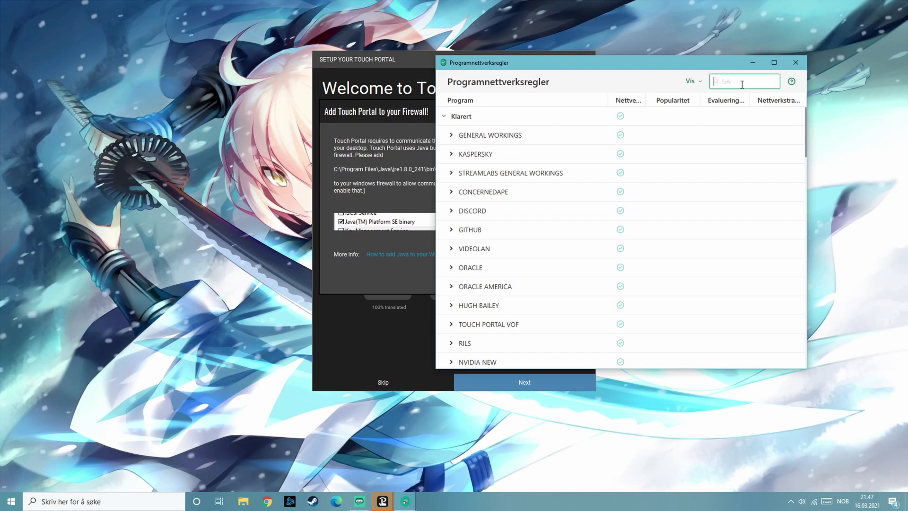
pyautogui.write('java')
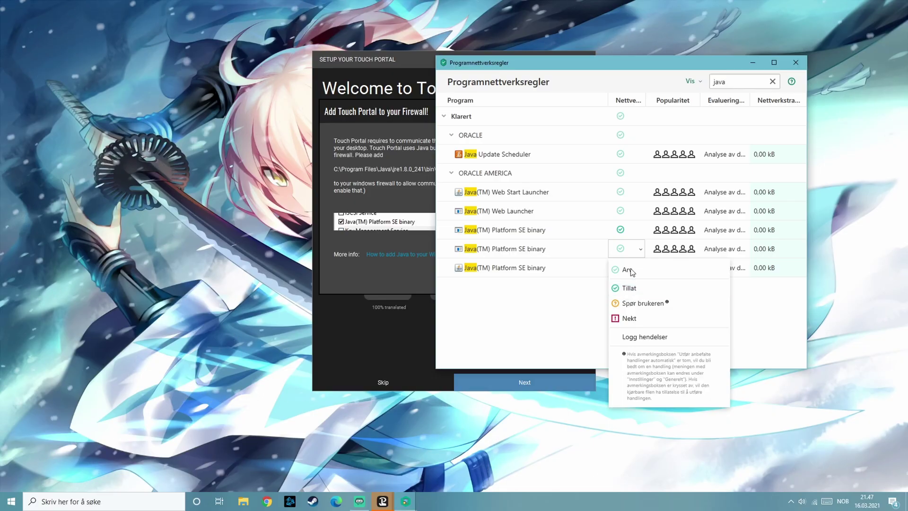
pyautogui.click(630, 267)
pyautogui.click(629, 268)
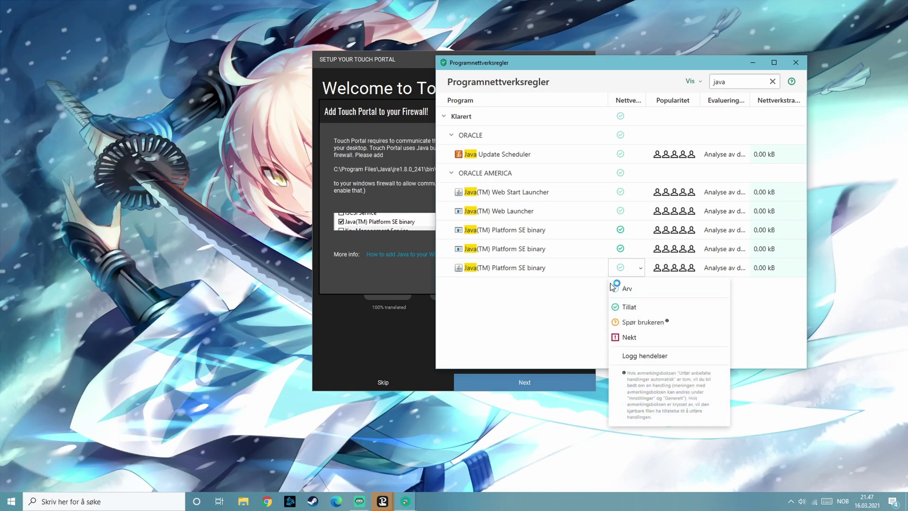
pyautogui.click(624, 305)
pyautogui.moveTo(494, 214)
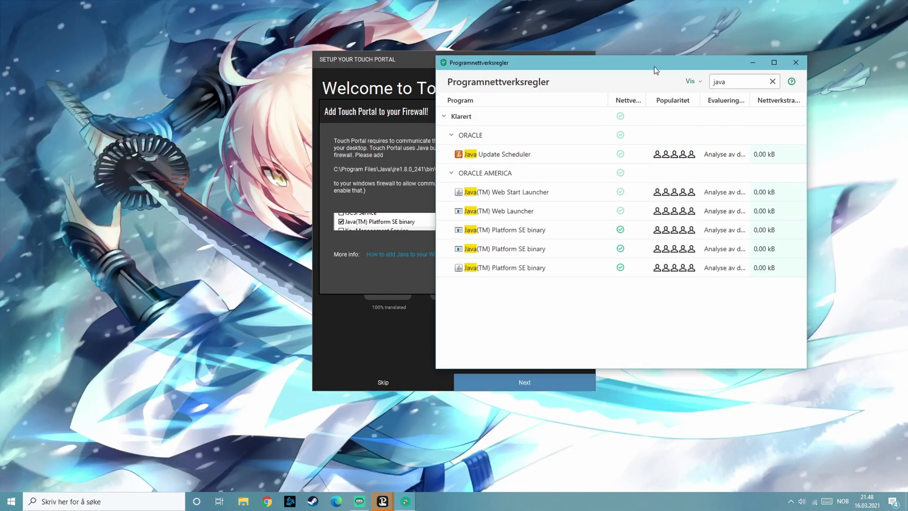
pyautogui.moveTo(654, 70); pyautogui.dragTo(742, 58)
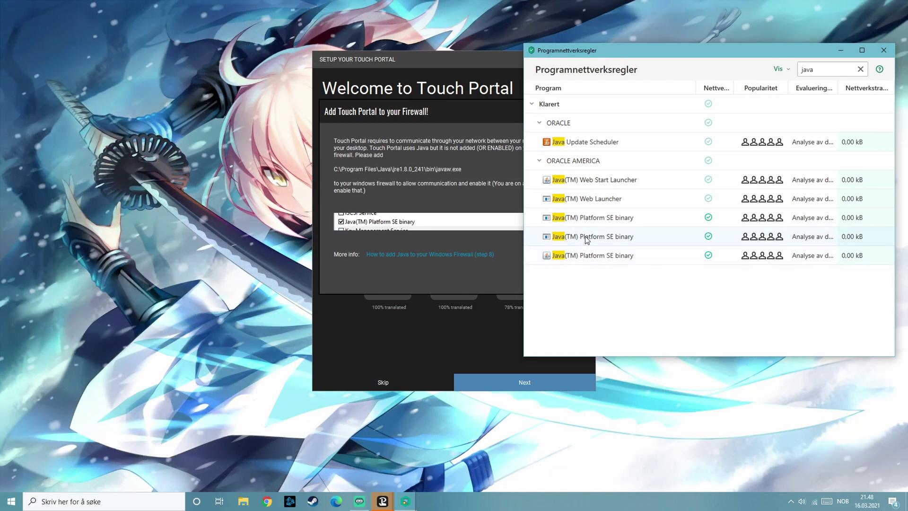
pyautogui.click(882, 50)
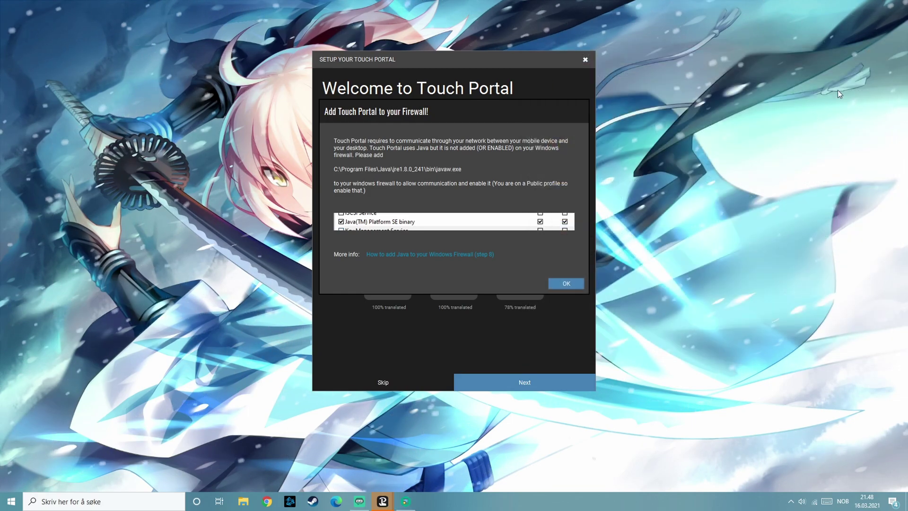
pyautogui.click(406, 501)
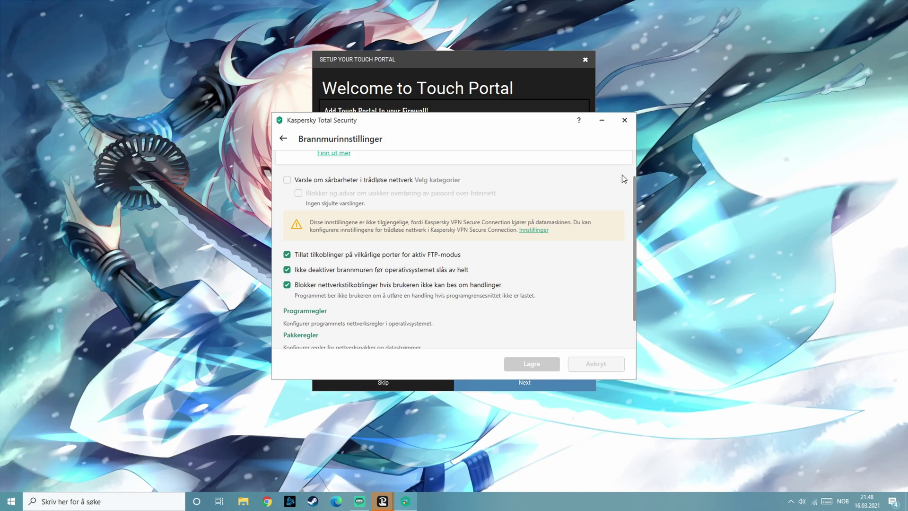
# Close Kaspersky, acknowledge the firewall notice and choose English as the language
pyautogui.click(629, 122)
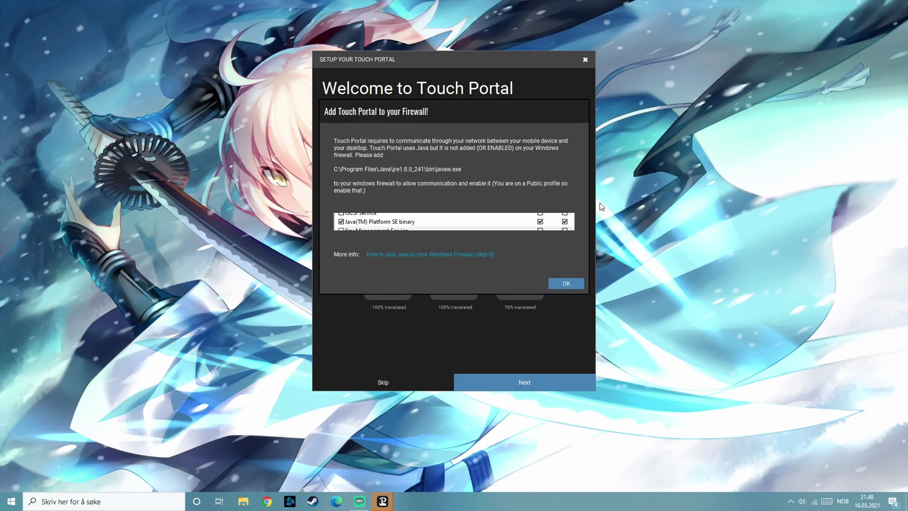
pyautogui.click(569, 284)
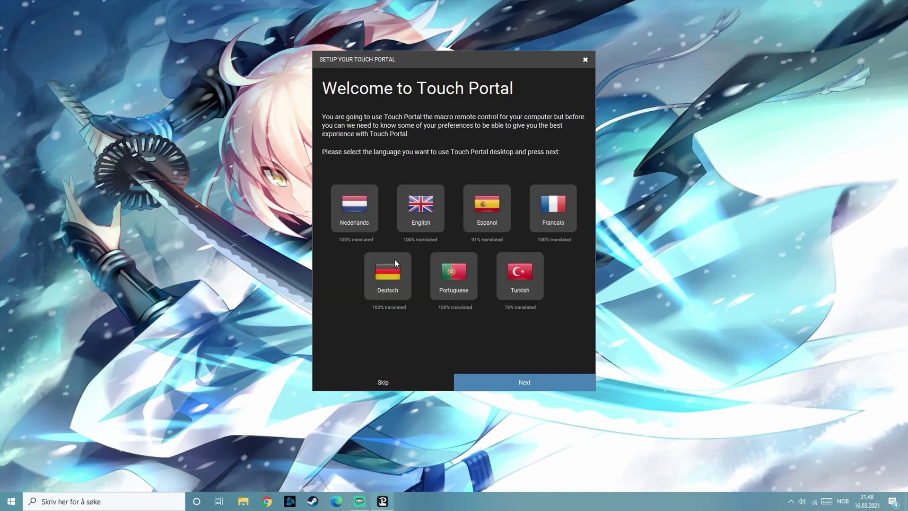
pyautogui.click(420, 215)
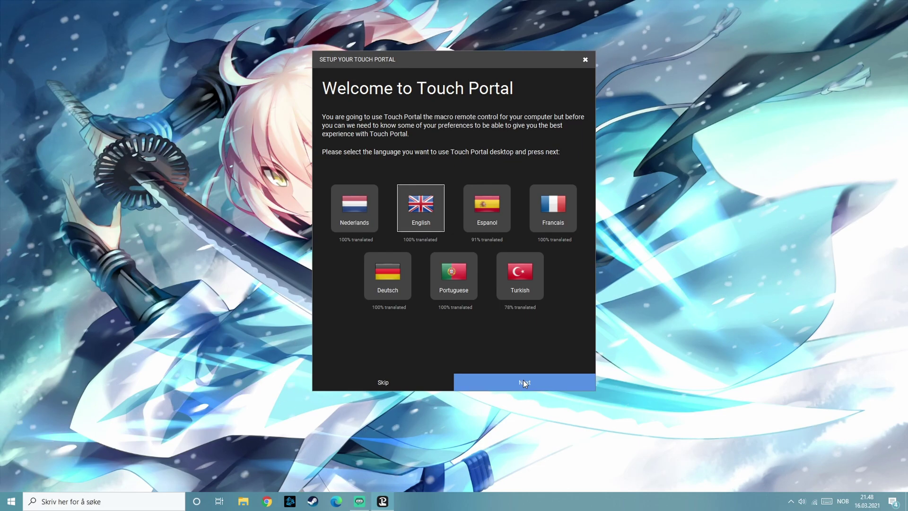
pyautogui.click(523, 380)
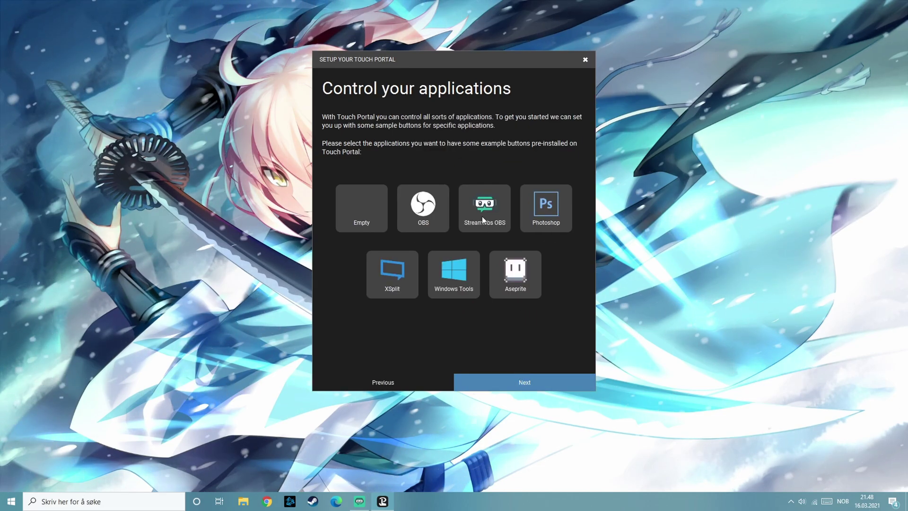
# Add Streamlabs OBS sample buttons, enable automatic back-to-main buttons, and finish the setup wizard
pyautogui.click(485, 210)
pyautogui.click(501, 381)
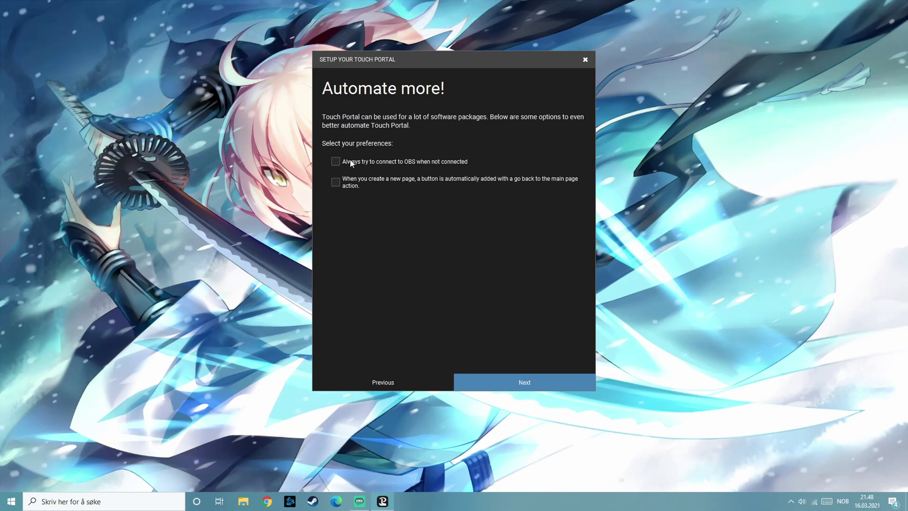
pyautogui.click(335, 182)
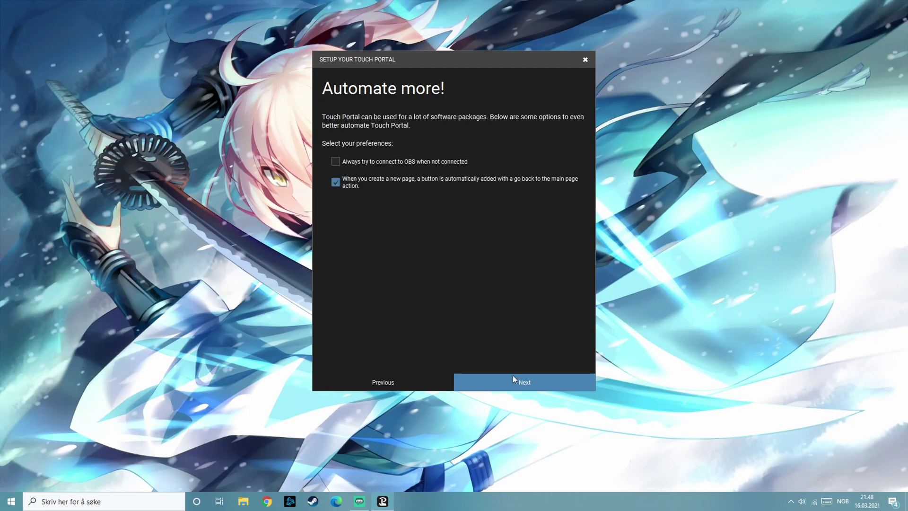
pyautogui.click(512, 382)
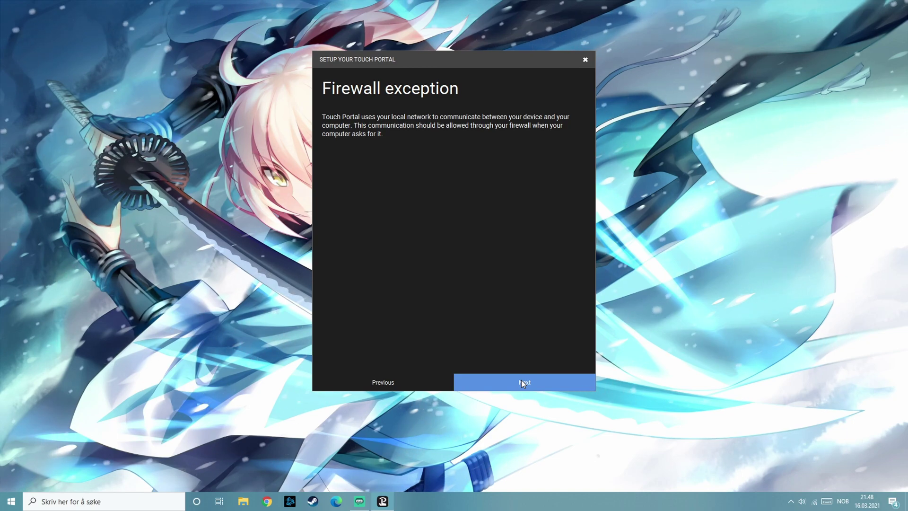
pyautogui.click(521, 382)
pyautogui.click(521, 382)
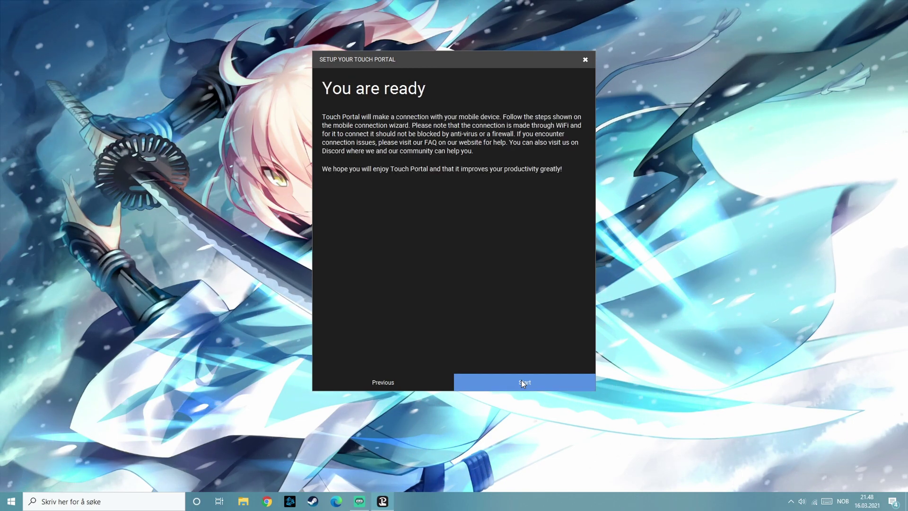
pyautogui.click(521, 382)
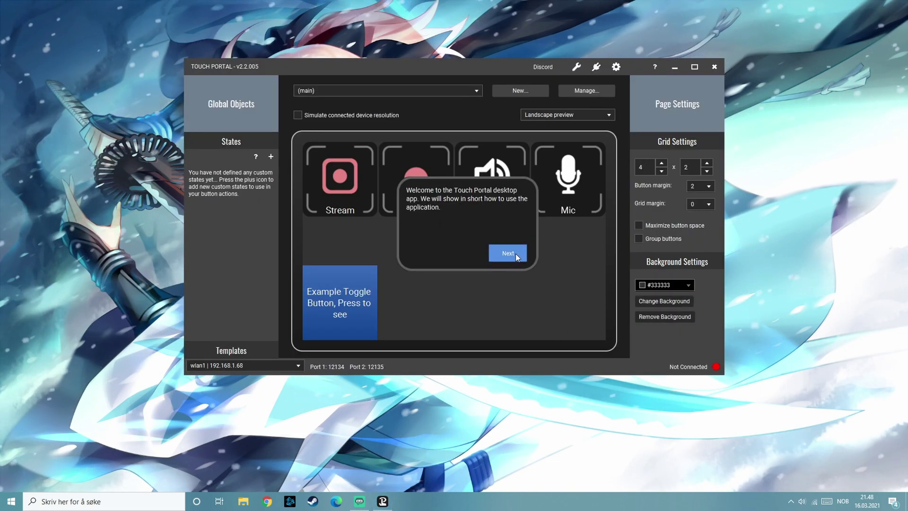
# Step through every welcome tour tip to the final 'all set' tip and finish the tour
pyautogui.click(516, 253)
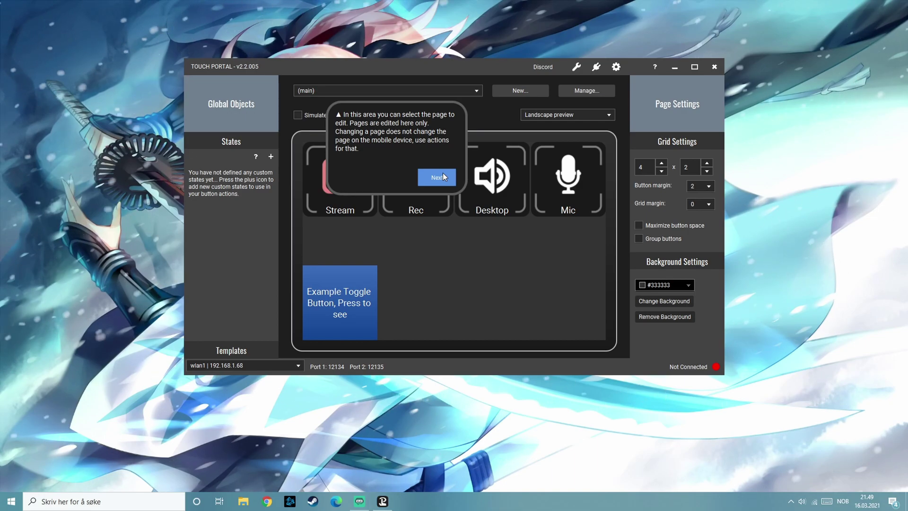
pyautogui.click(443, 175)
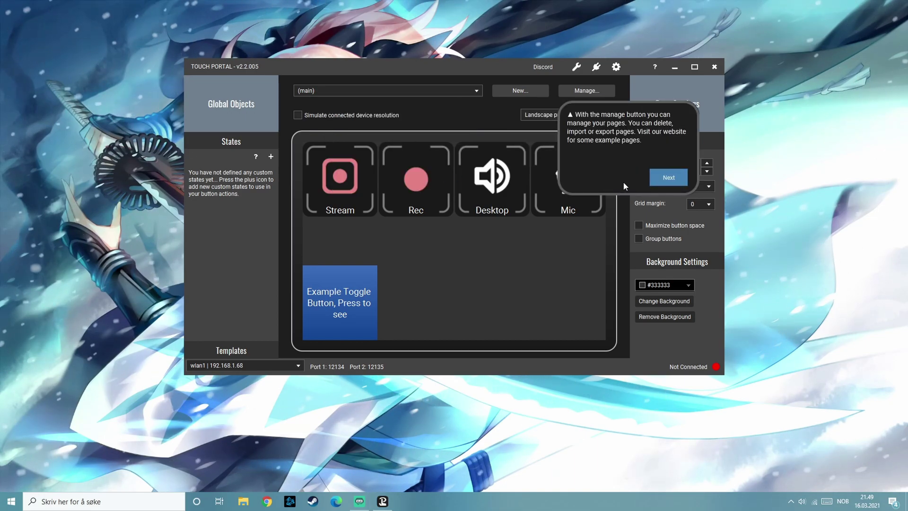
pyautogui.click(673, 176)
pyautogui.click(432, 371)
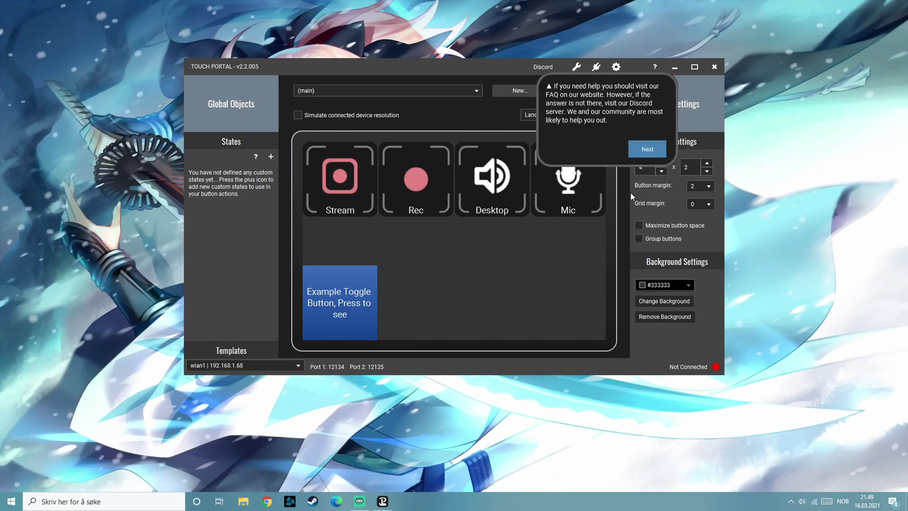
pyautogui.click(648, 146)
pyautogui.click(687, 148)
pyautogui.click(714, 149)
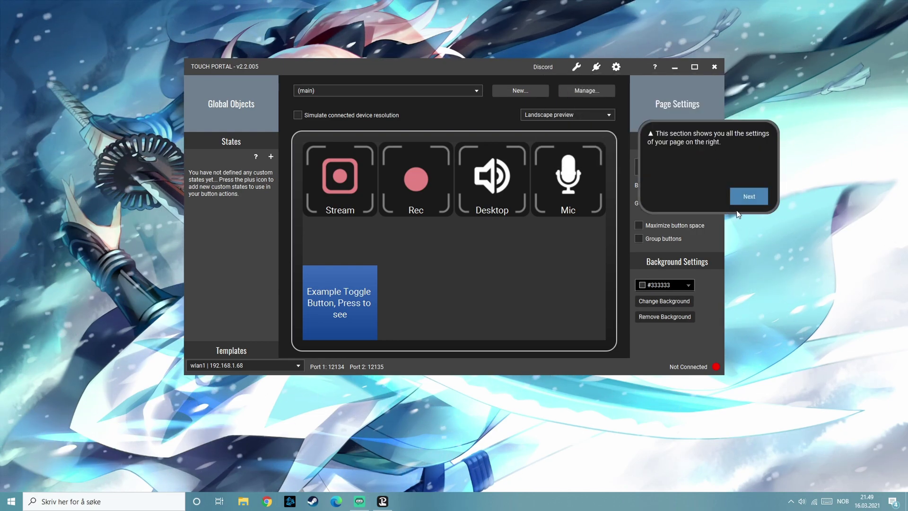
pyautogui.click(748, 197)
pyautogui.click(745, 339)
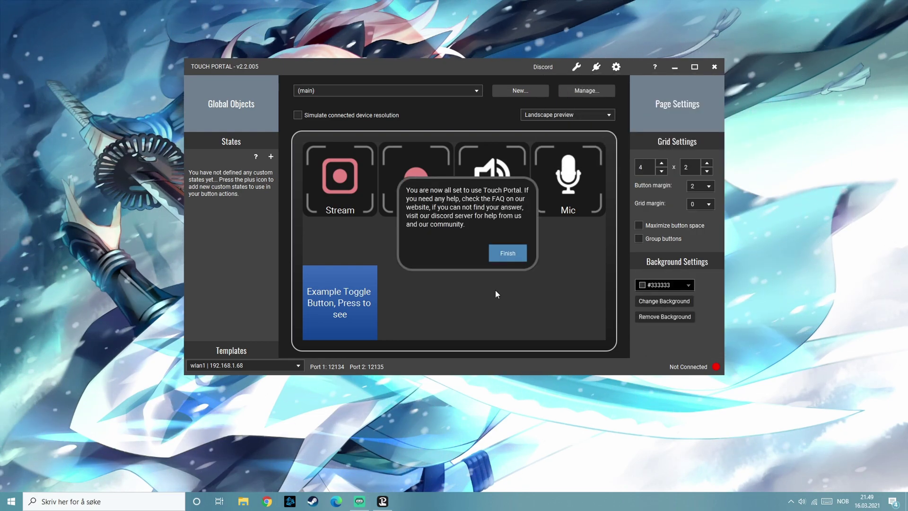
pyautogui.click(513, 251)
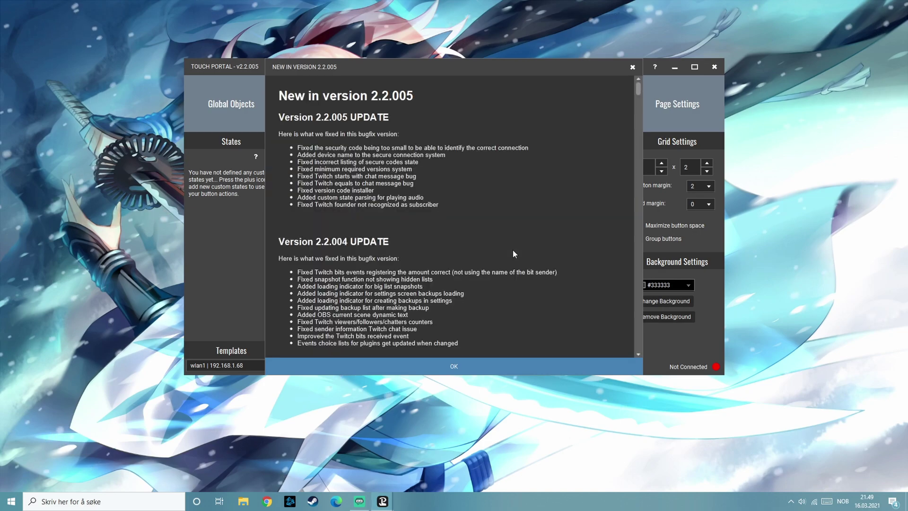
# Dismiss the changelog and create a new page named 'Buttons'
pyautogui.click(481, 368)
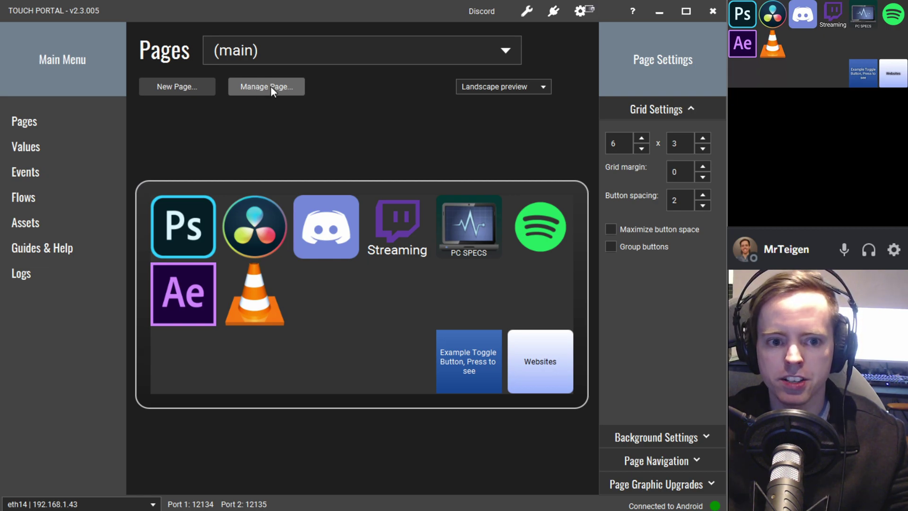
pyautogui.click(181, 87)
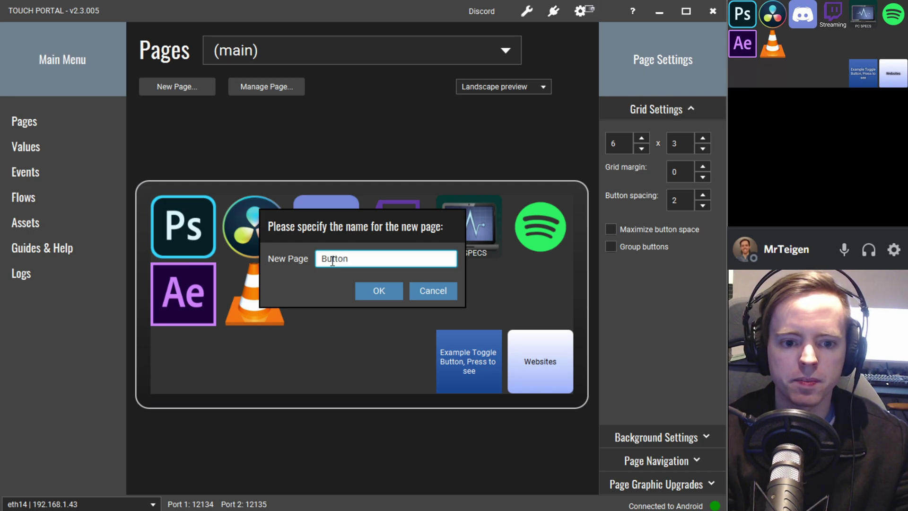
pyautogui.press('Return')
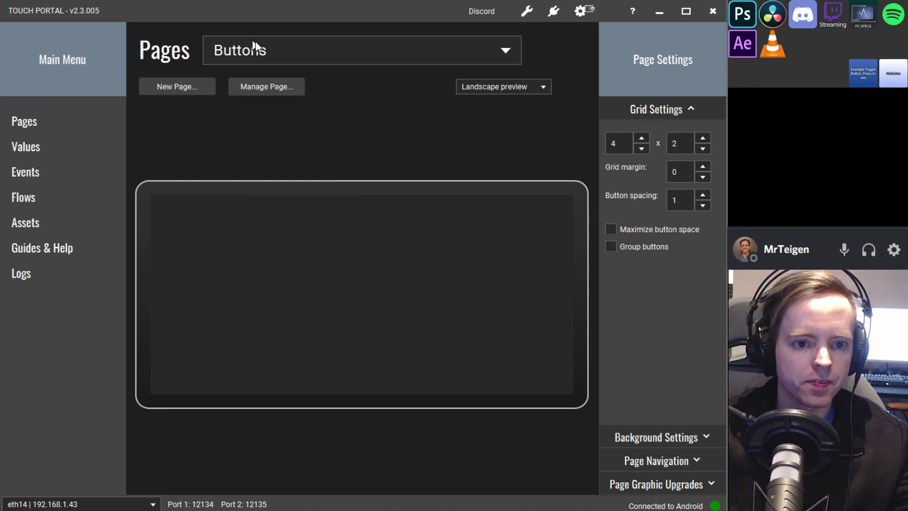
# Give the first Buttons-page button a Go To Page action targeting (main) and save it
pyautogui.click(188, 241)
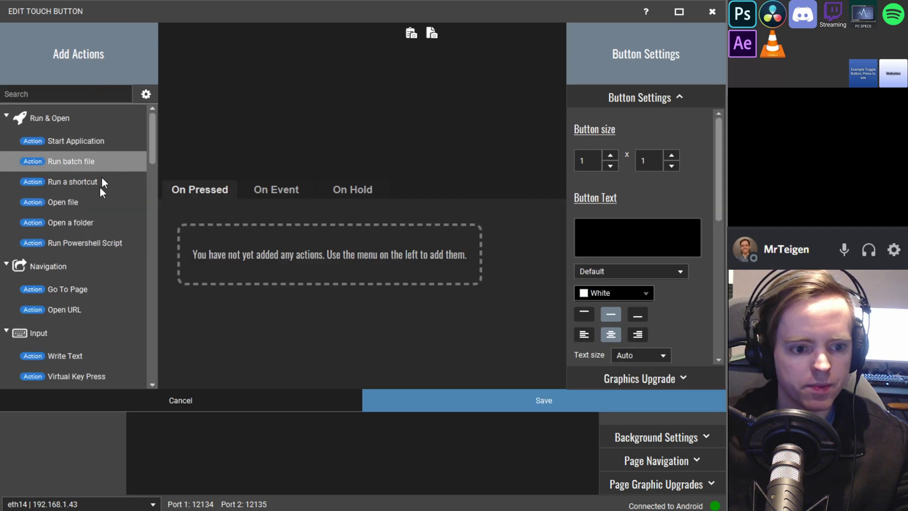
pyautogui.doubleClick(61, 291)
pyautogui.click(292, 216)
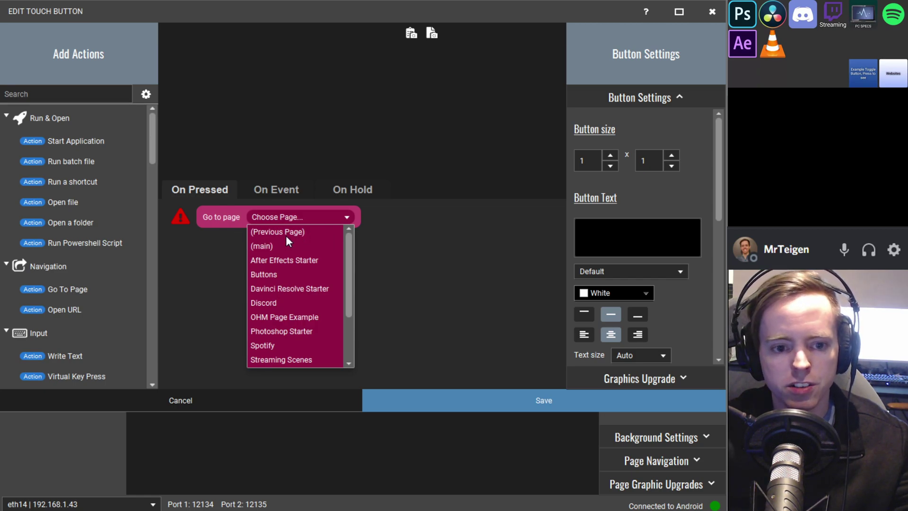
pyautogui.click(263, 246)
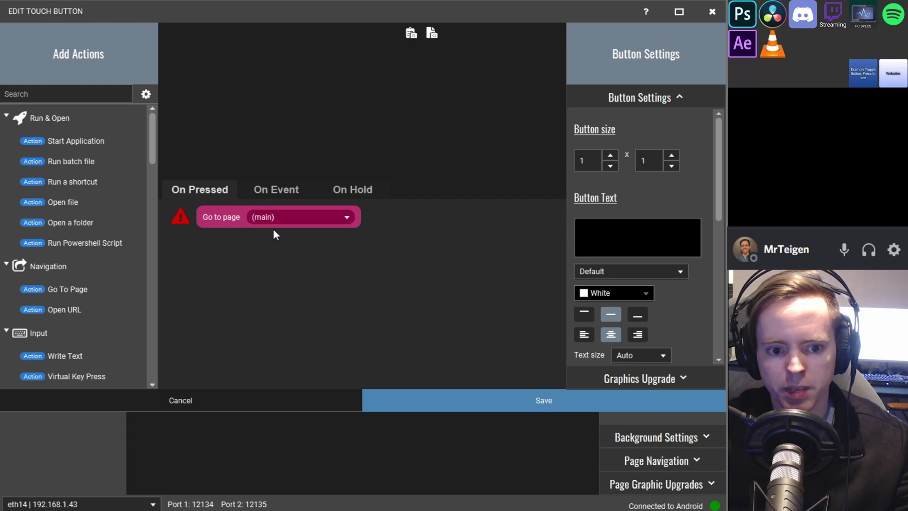
pyautogui.click(461, 406)
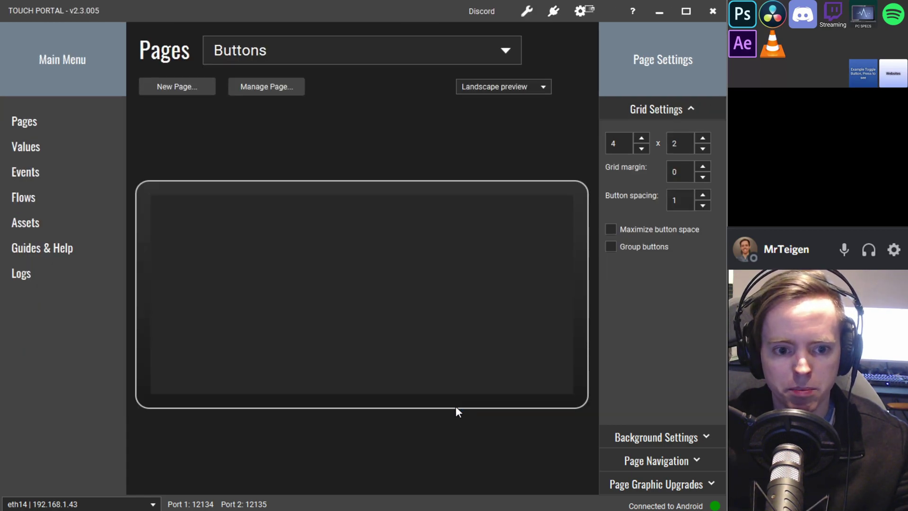
# Reopen the first button's editor and scroll through its settings
pyautogui.click(197, 241)
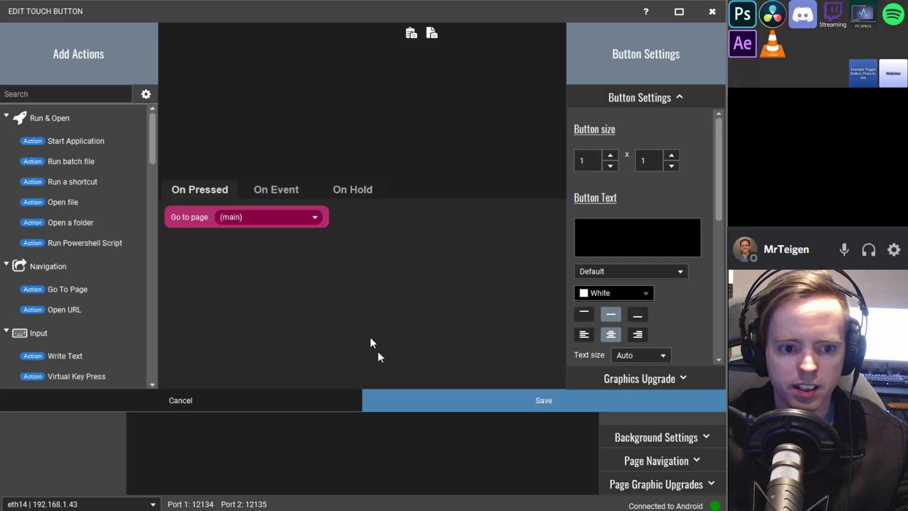
pyautogui.click(422, 402)
pyautogui.click(211, 254)
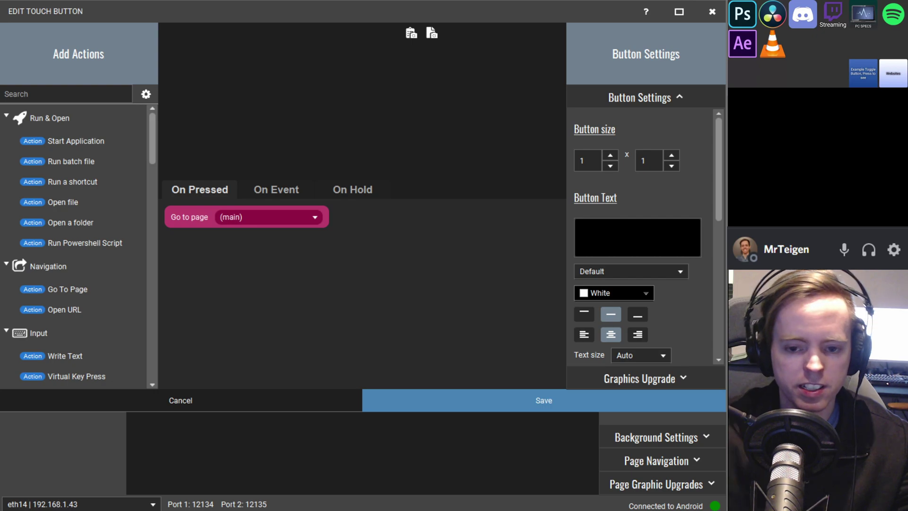
pyautogui.scroll(-3, 644, 235)
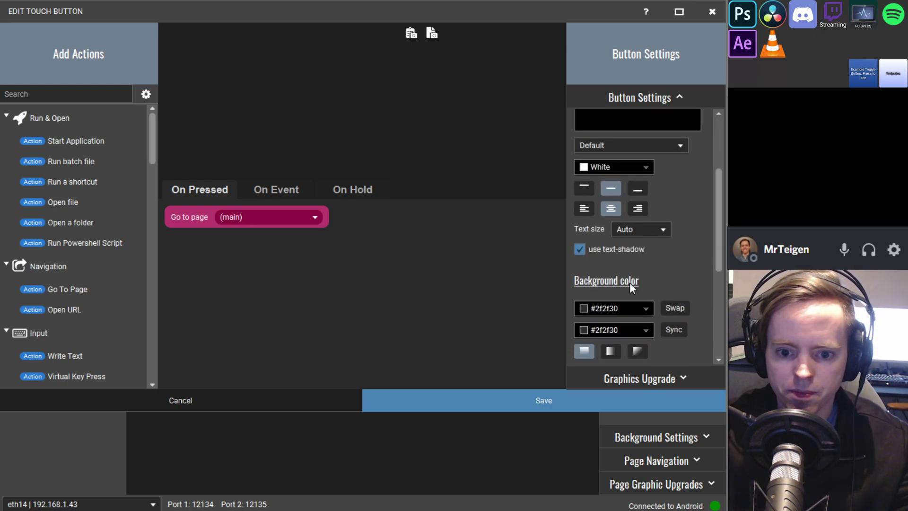
pyautogui.scroll(-5, 629, 283)
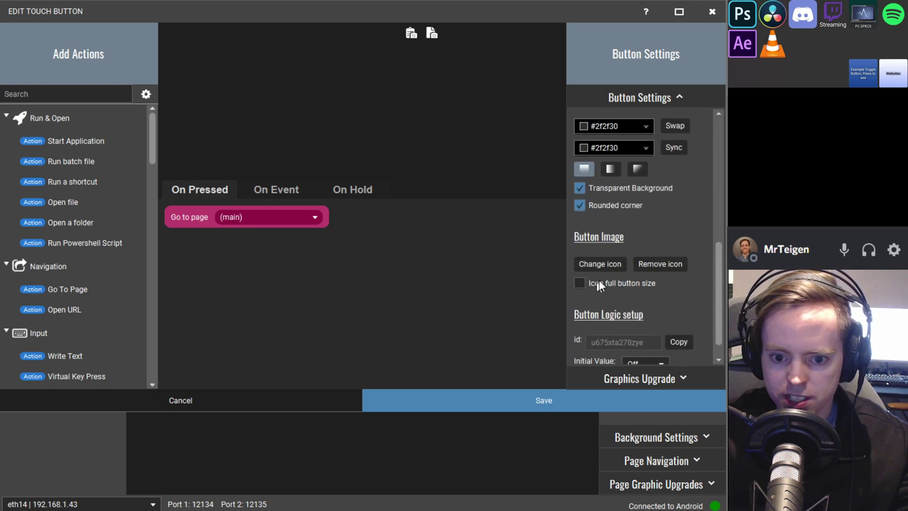
pyautogui.scroll(8, 614, 262)
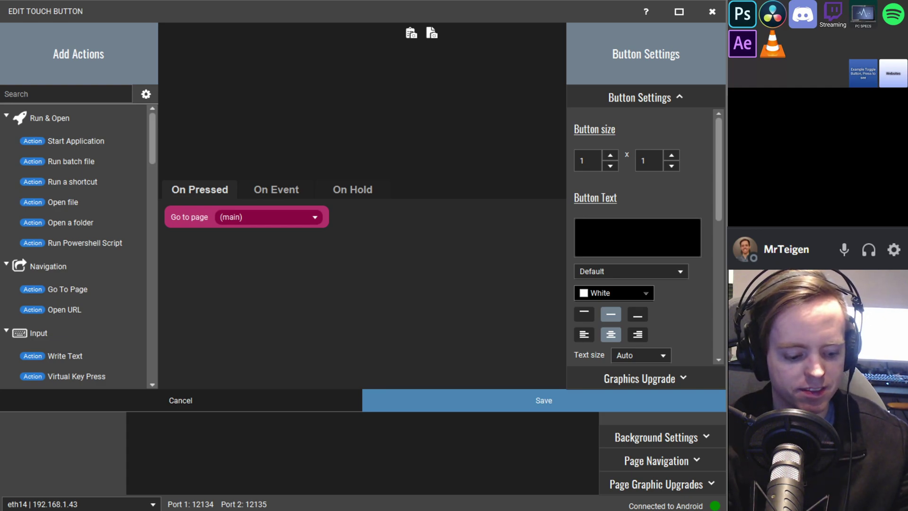
# Label the button Main and give it an opaque dark red #990000 to dark green #003300 gradient
pyautogui.write('ain')
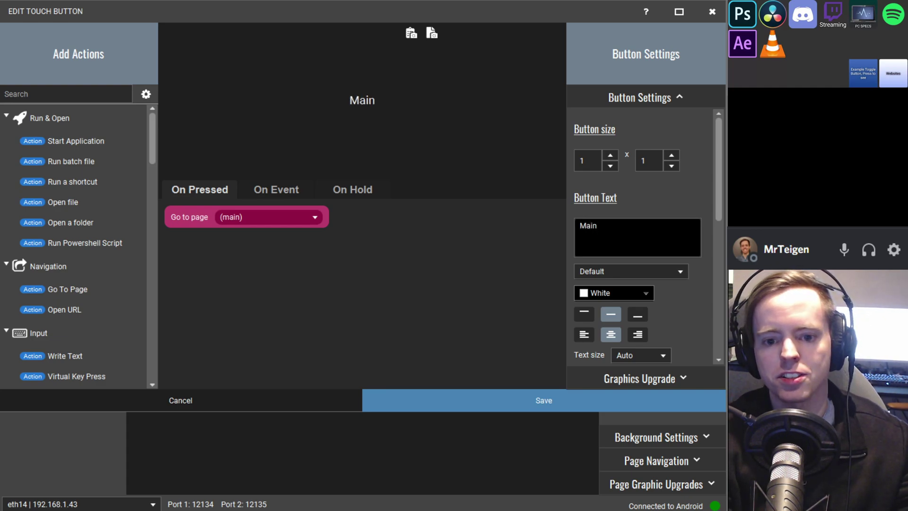
pyautogui.scroll(-5, 625, 254)
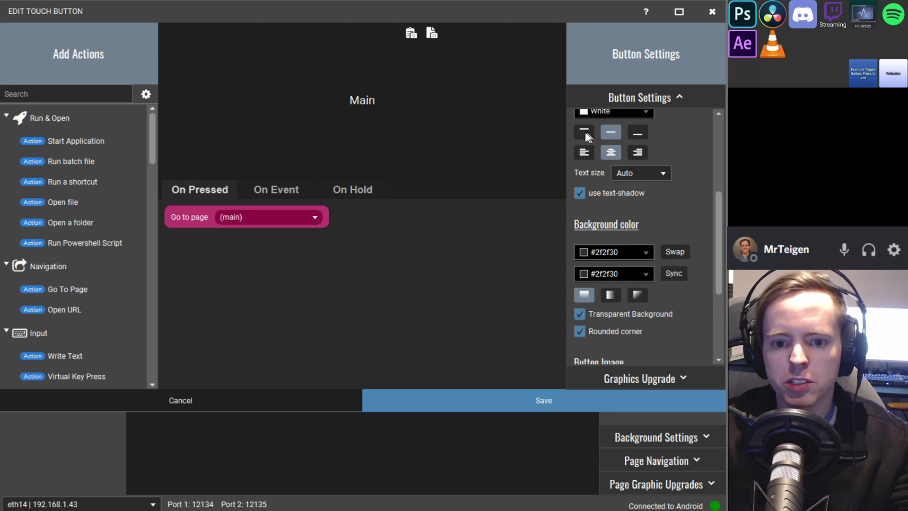
pyautogui.click(592, 251)
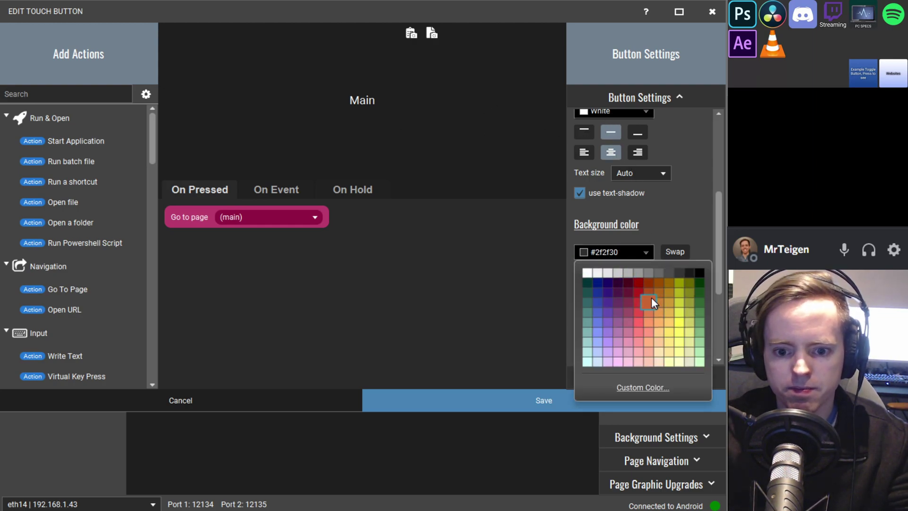
pyautogui.click(641, 285)
pyautogui.click(608, 273)
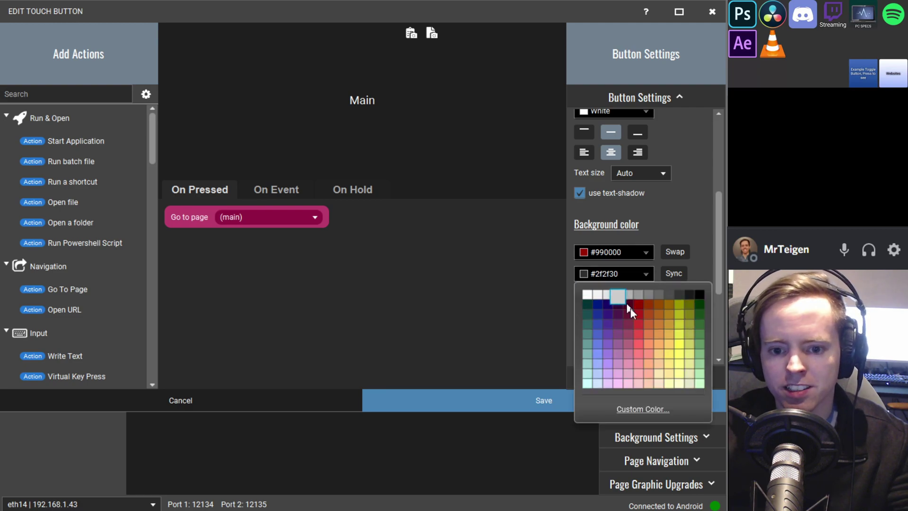
pyautogui.click(701, 305)
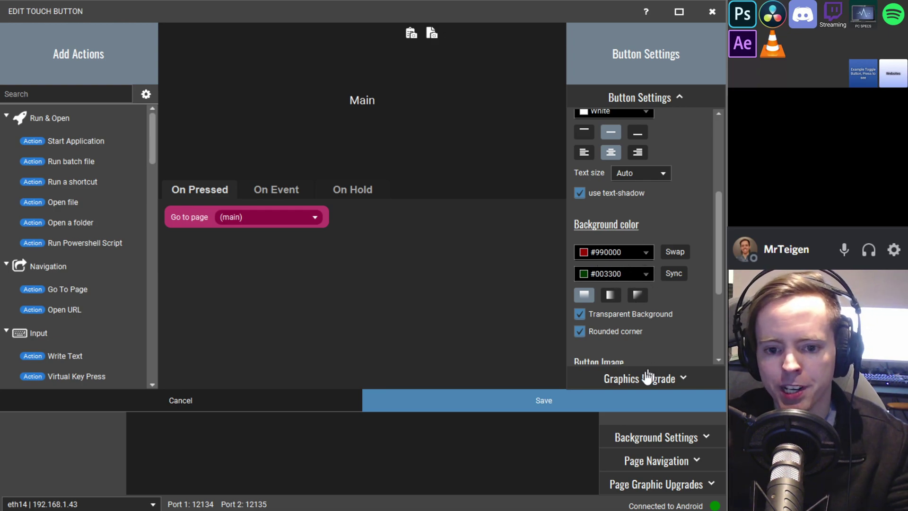
pyautogui.click(580, 313)
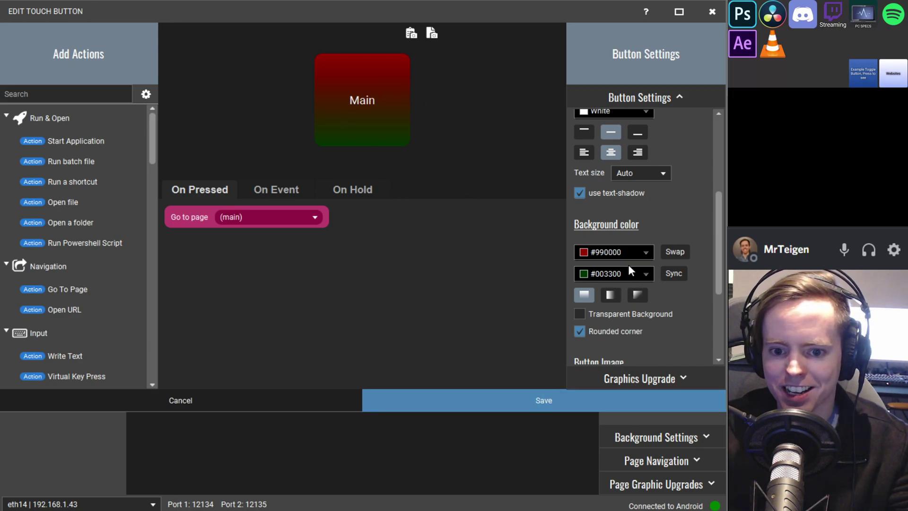
# Change the first background colour to orange and save the Main button
pyautogui.click(619, 272)
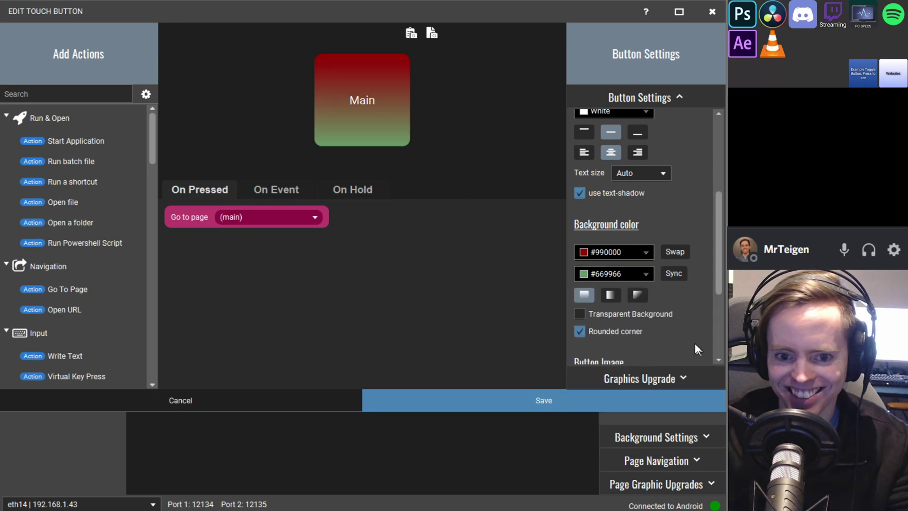
pyautogui.click(609, 252)
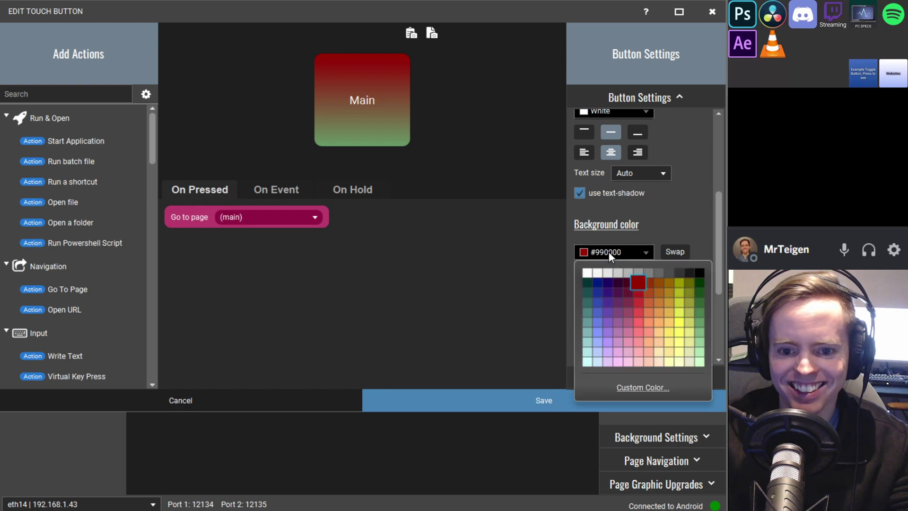
pyautogui.click(669, 283)
pyautogui.click(526, 397)
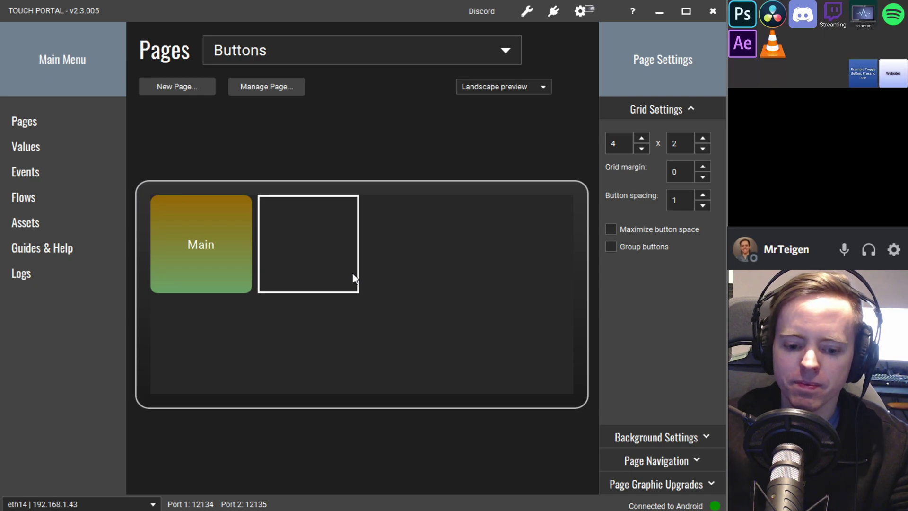
# Start a new button in an empty slot, then discard it without saving
pyautogui.click(302, 50)
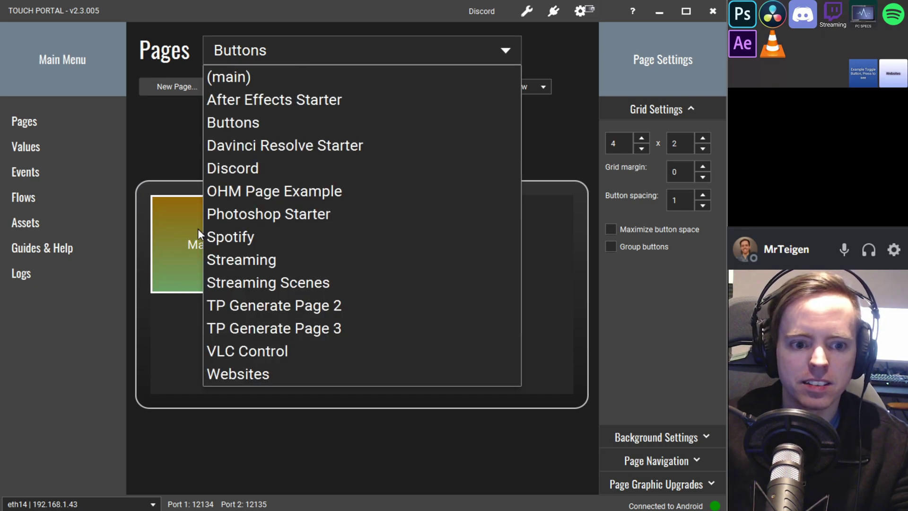
pyautogui.click(560, 256)
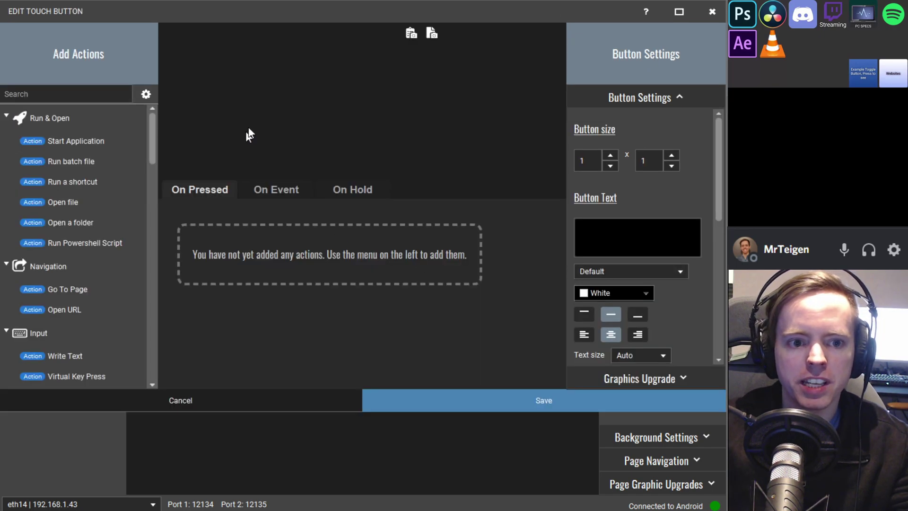
pyautogui.click(214, 402)
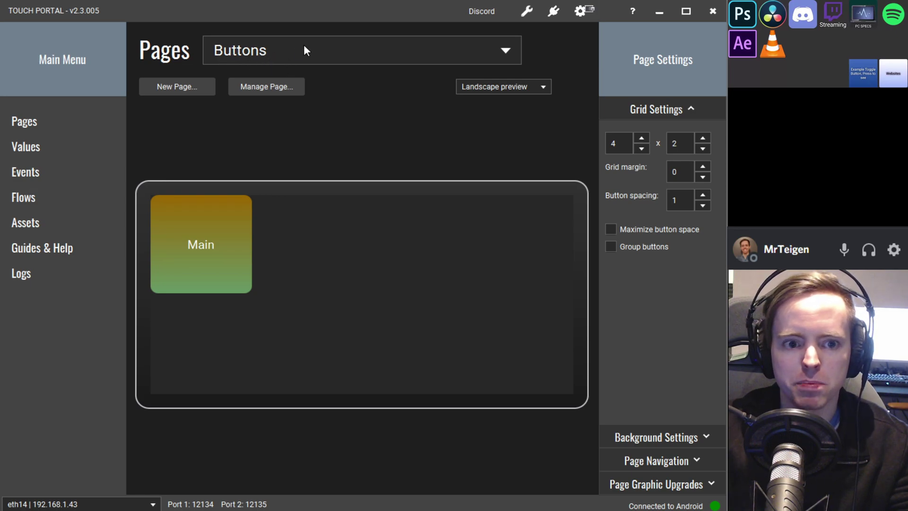
# Switch to the (main) page and open a new button in the empty slot beside VLC
pyautogui.click(264, 53)
pyautogui.click(231, 78)
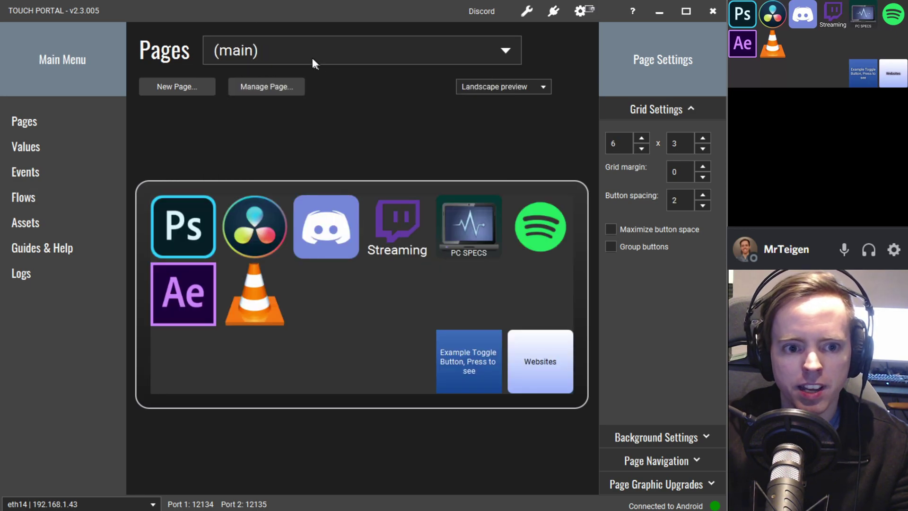
pyautogui.click(329, 301)
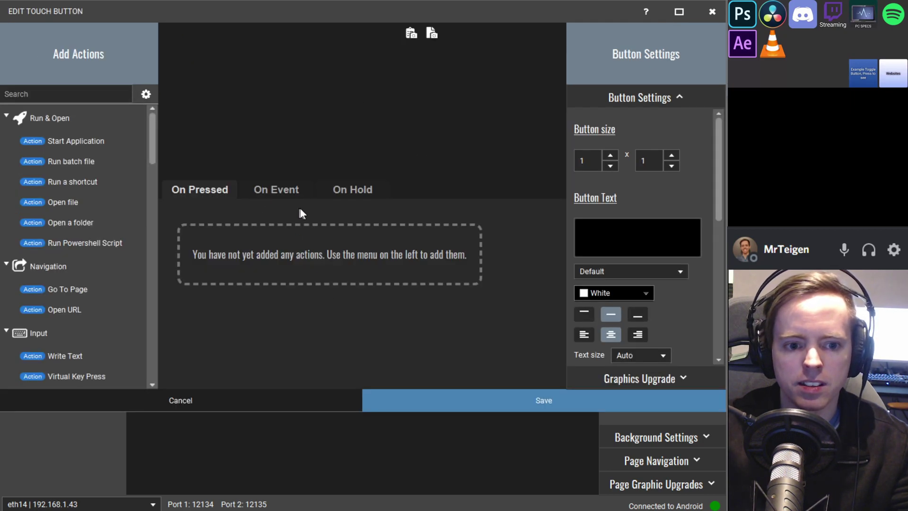
pyautogui.click(232, 400)
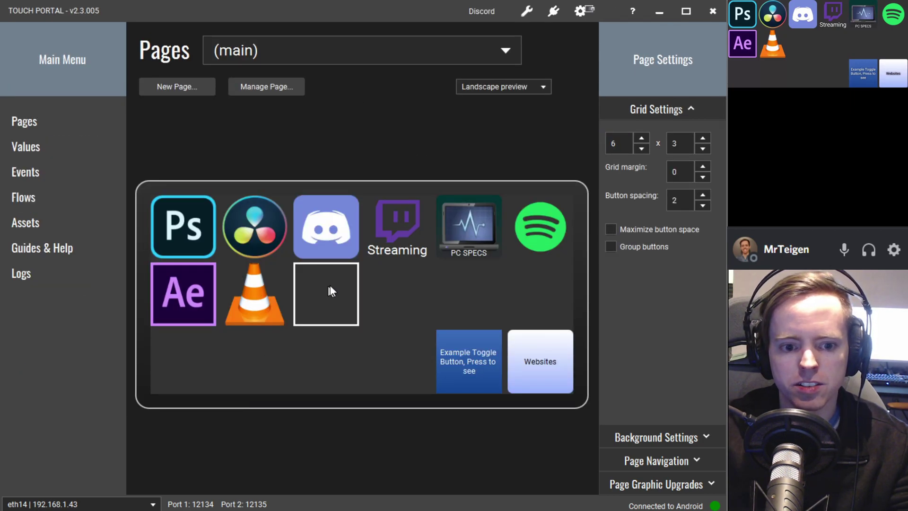
pyautogui.click(325, 284)
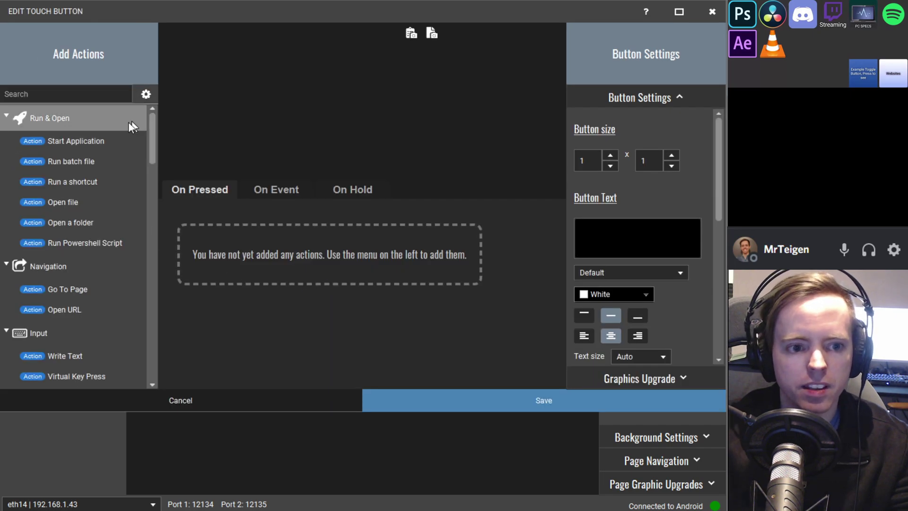
# Add a Go To Page action targeting the Buttons page and label the button Buttons
pyautogui.doubleClick(75, 288)
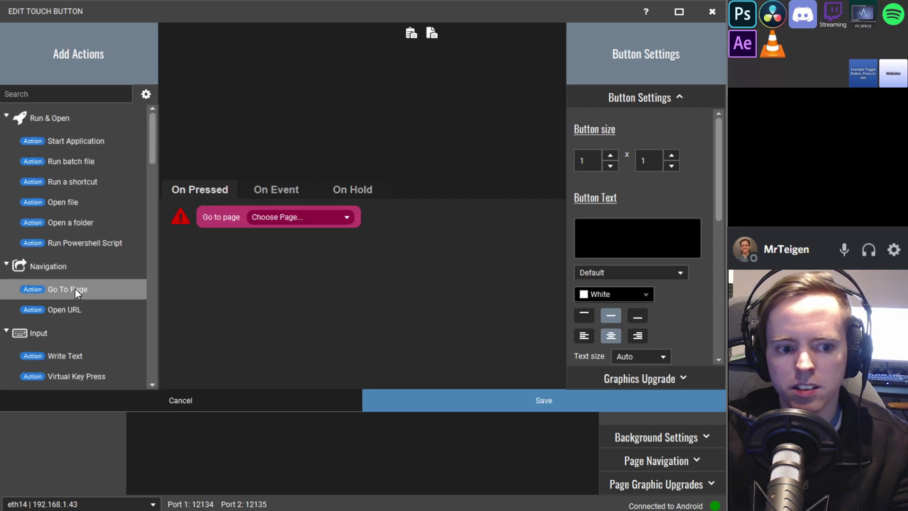
pyautogui.click(278, 216)
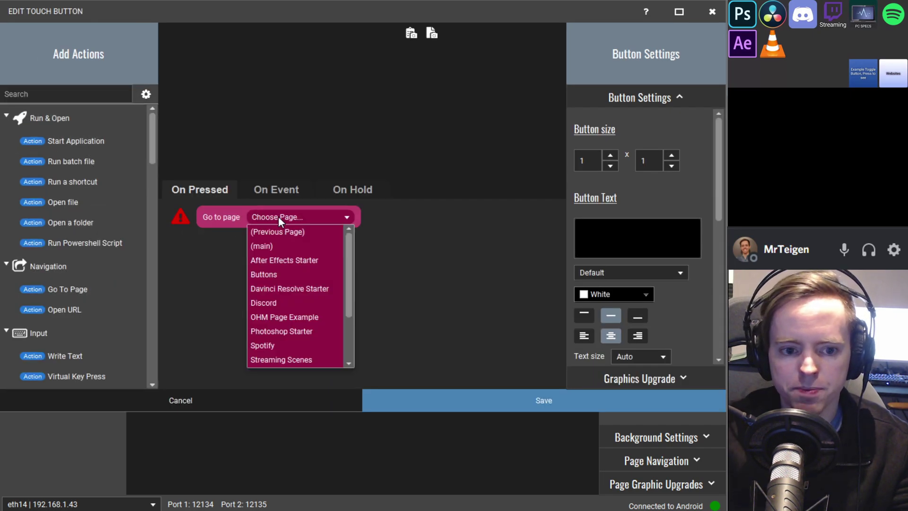
pyautogui.click(259, 273)
pyautogui.click(618, 245)
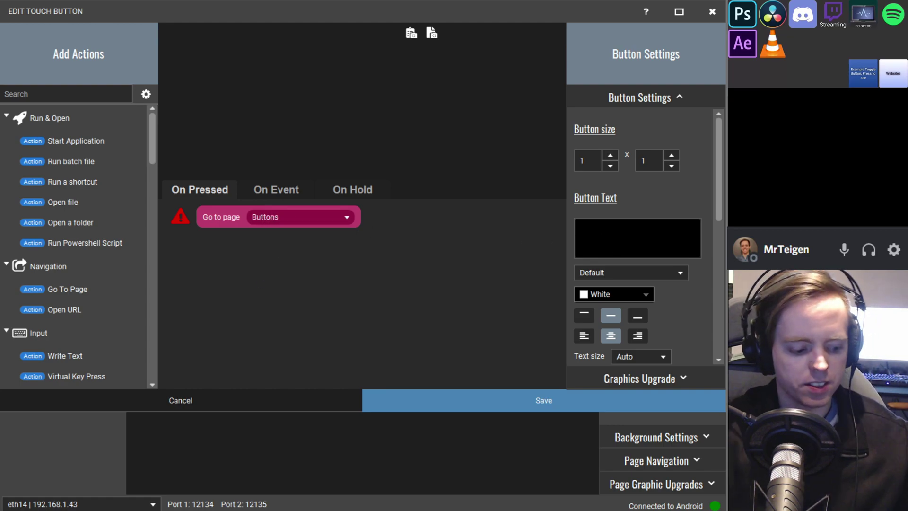
pyautogui.write('But')
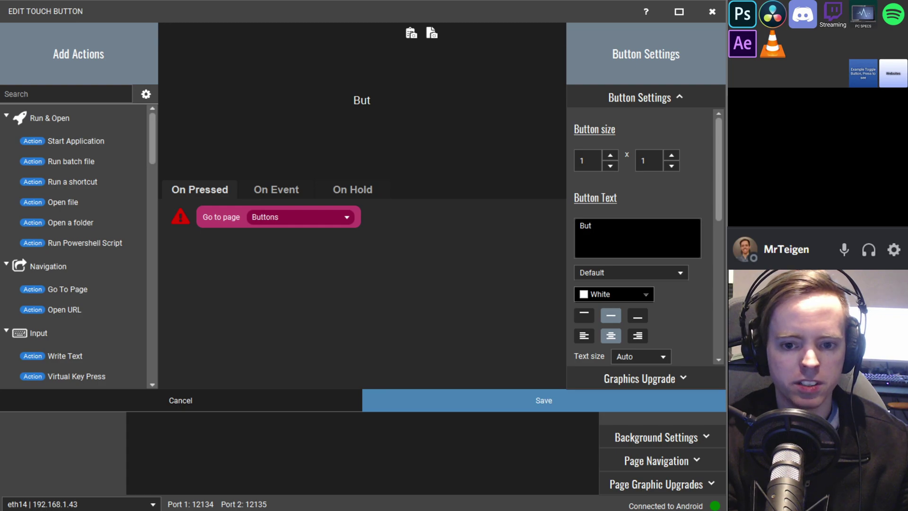
pyautogui.write('tons')
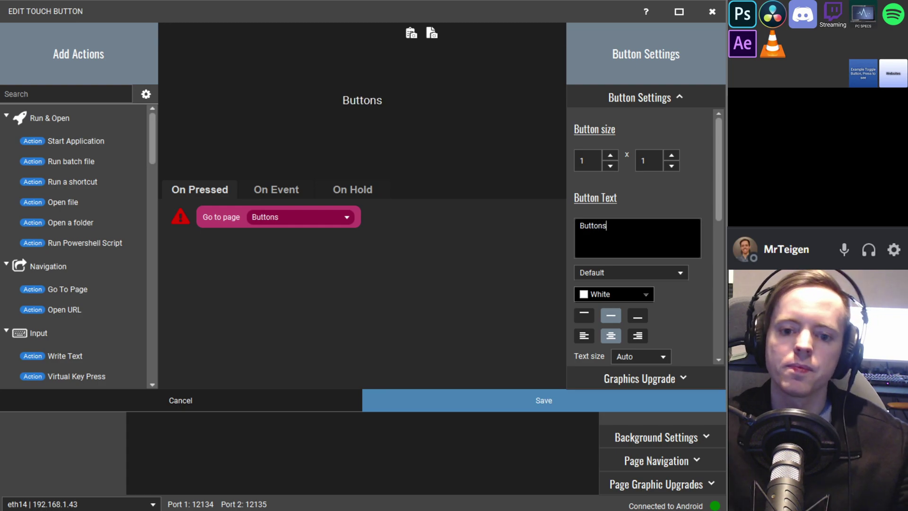
# Set an opaque gradient background from yellow #999900 to orange #e6b34d
pyautogui.scroll(-2, 617, 245)
pyautogui.scroll(-3, 617, 246)
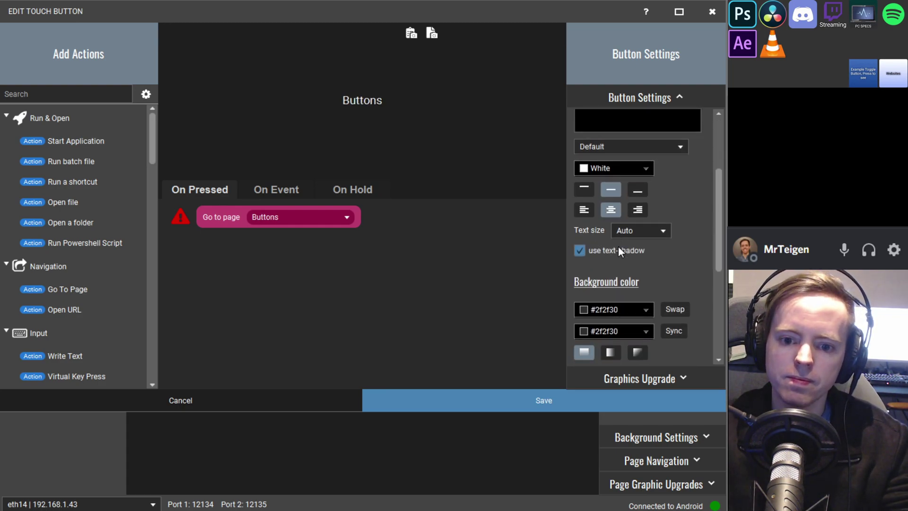
pyautogui.click(624, 241)
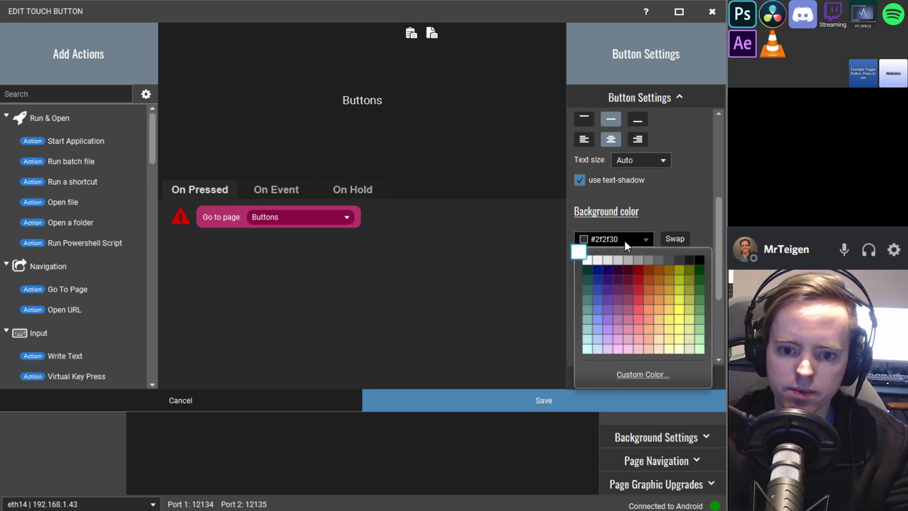
pyautogui.click(680, 270)
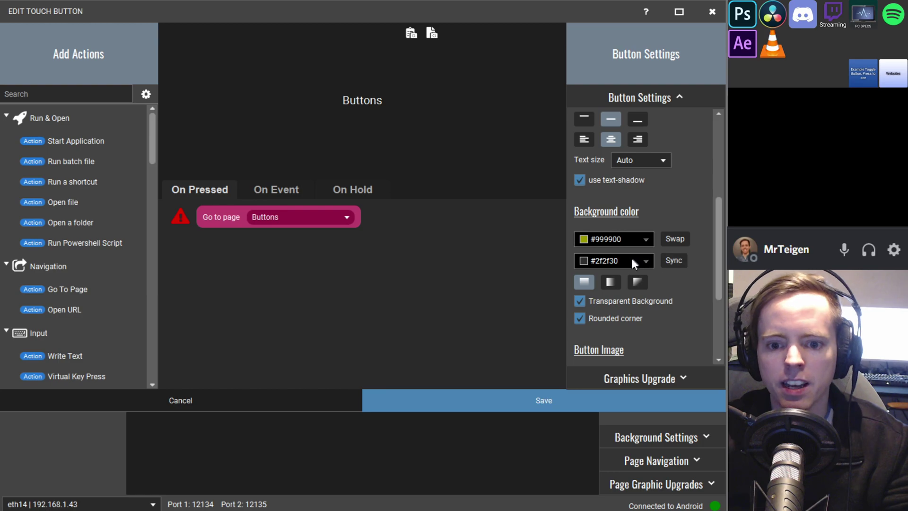
pyautogui.click(631, 259)
pyautogui.click(671, 322)
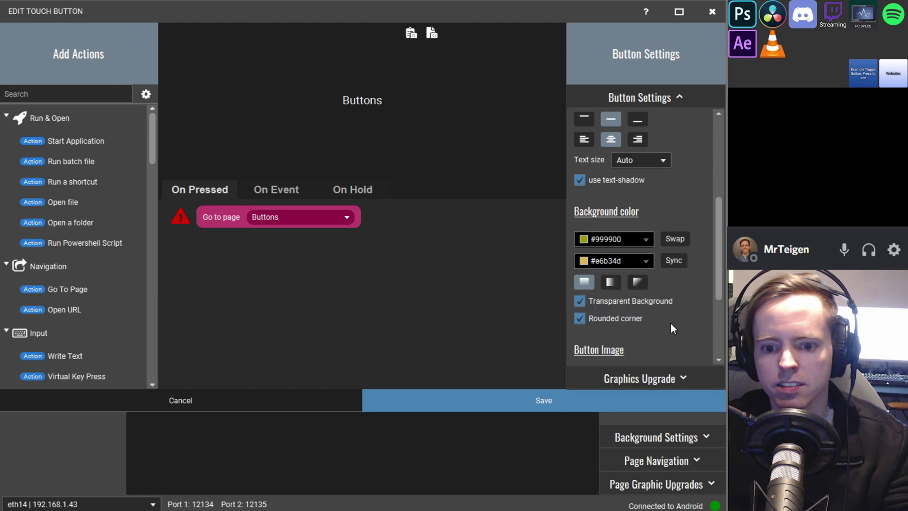
pyautogui.click(580, 301)
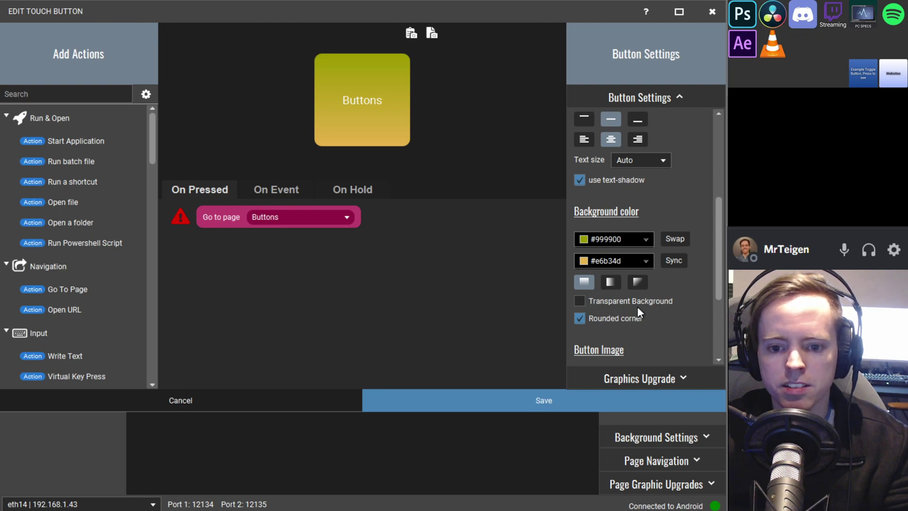
# Review the button's graphics upgrade options, keeping No Upgrade
pyautogui.scroll(-1, 635, 280)
pyautogui.scroll(-1, 636, 280)
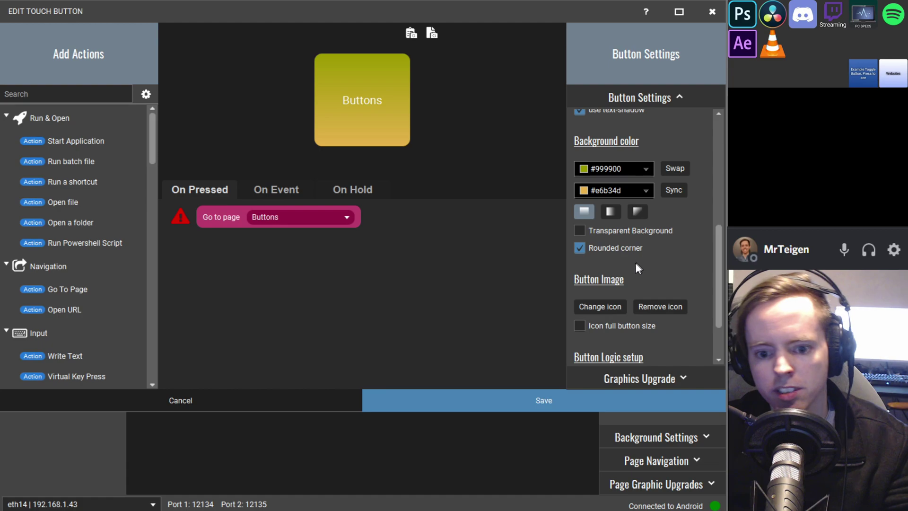
pyautogui.scroll(-1, 624, 272)
pyautogui.scroll(5, 605, 271)
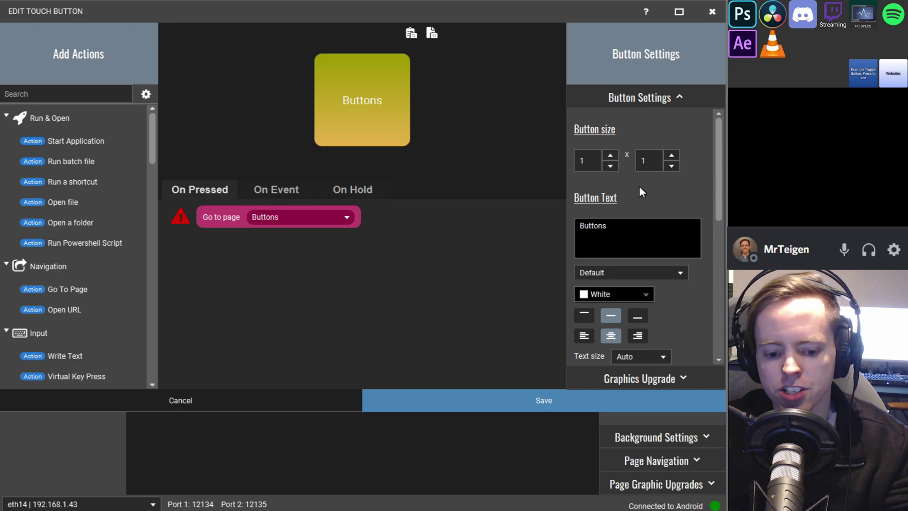
pyautogui.scroll(-5, 642, 251)
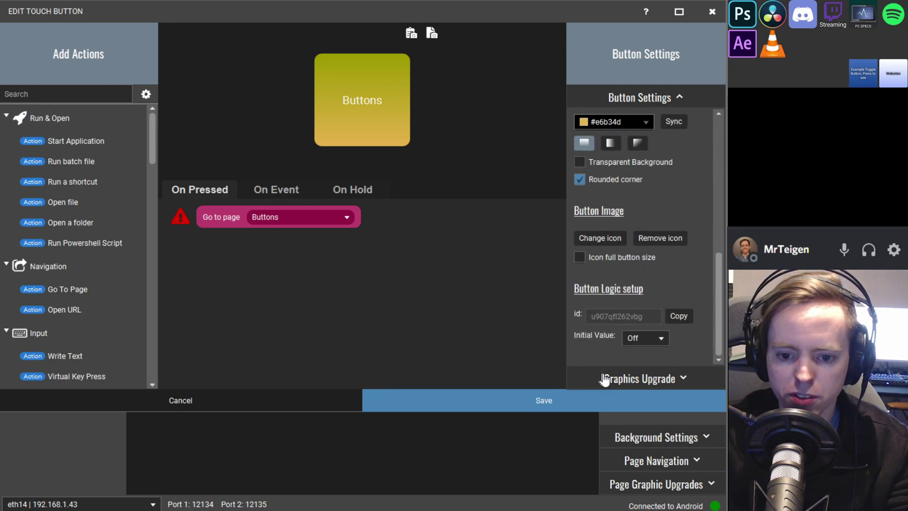
pyautogui.click(668, 383)
pyautogui.click(625, 310)
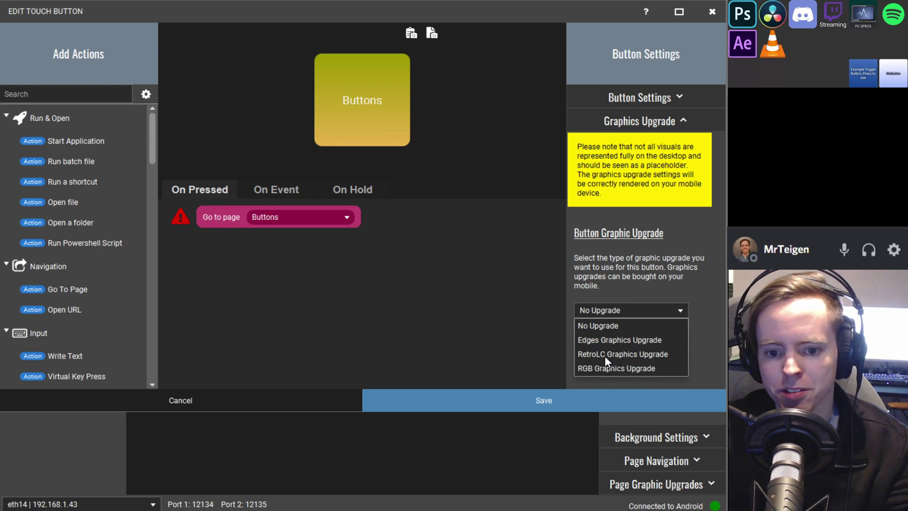
pyautogui.click(635, 313)
pyautogui.click(633, 313)
pyautogui.click(608, 313)
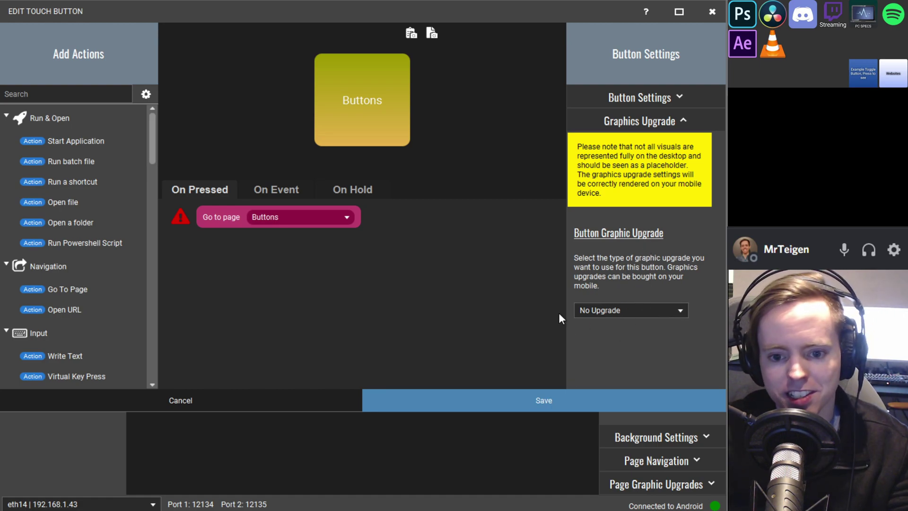
# Save the Buttons button to the main page, then reopen and close it unchanged
pyautogui.click(469, 399)
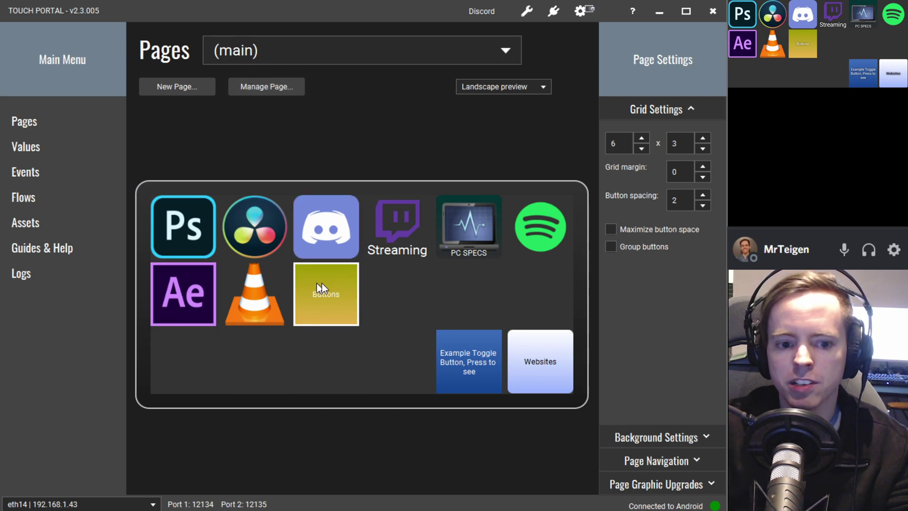
pyautogui.click(333, 291)
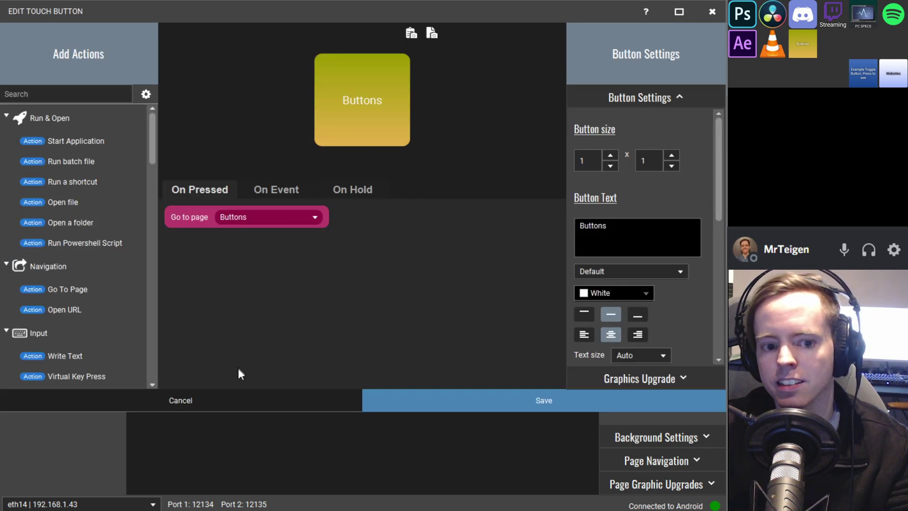
pyautogui.click(239, 400)
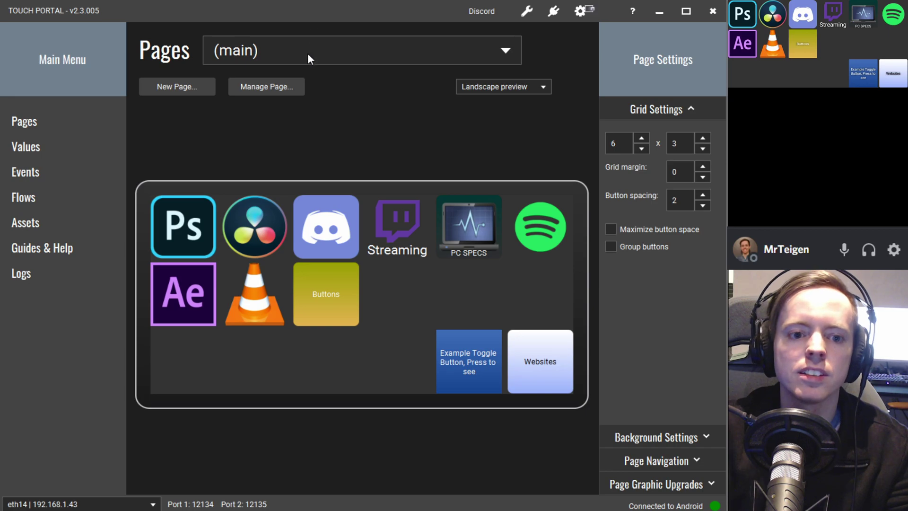
# Switch from the main page to the Buttons page using the Pages list
pyautogui.click(295, 51)
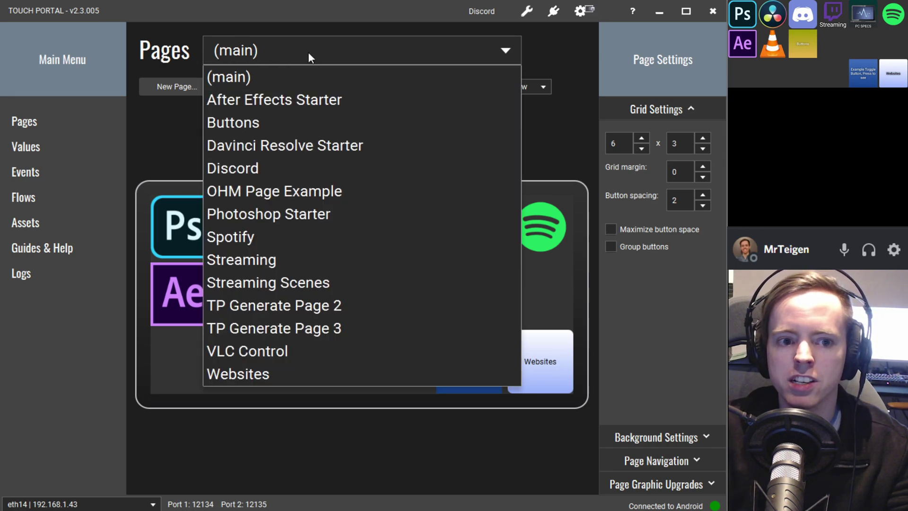
pyautogui.click(235, 123)
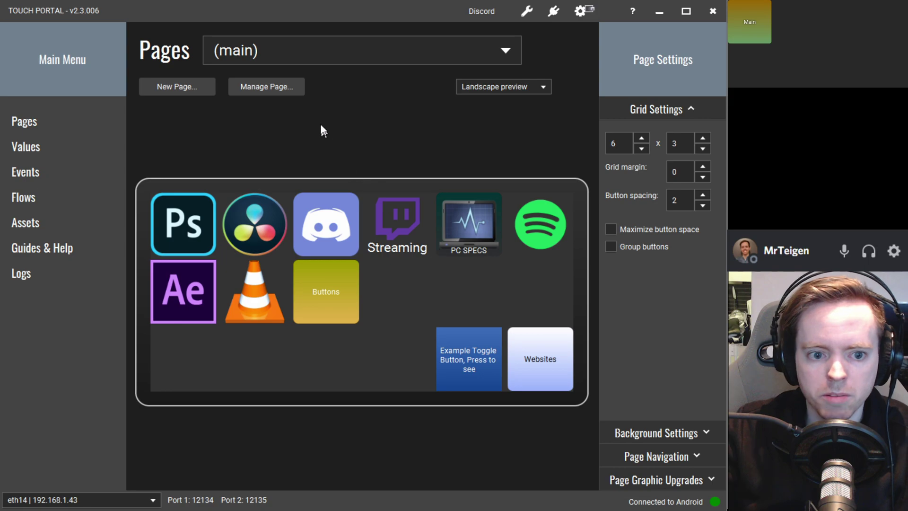
pyautogui.click(313, 55)
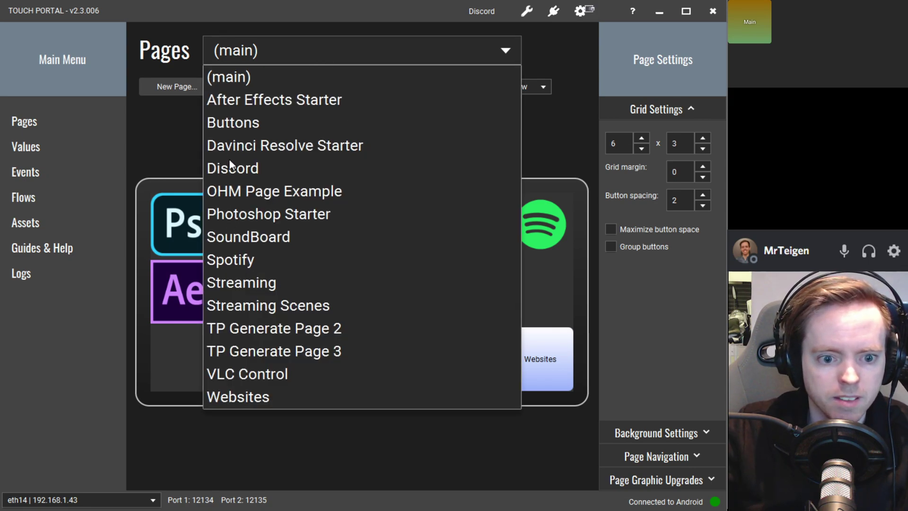
pyautogui.click(232, 122)
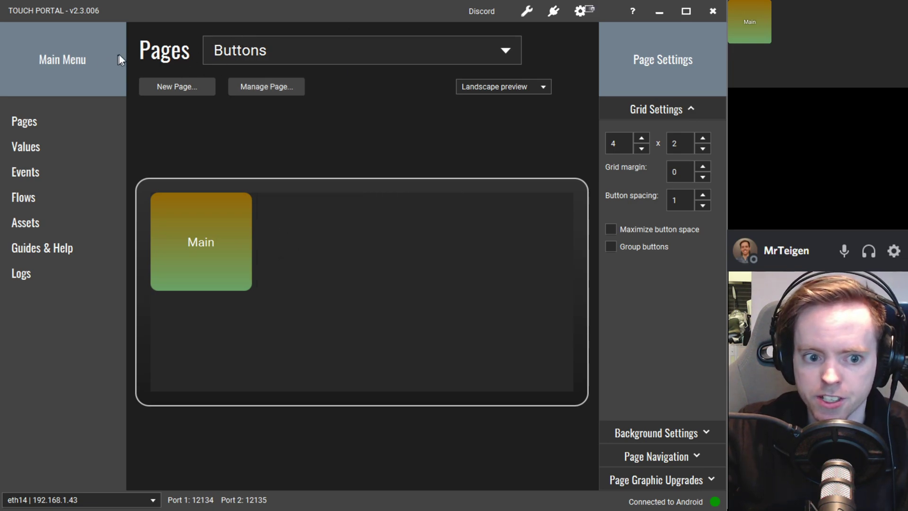
# Start a new button beside Main and browse the actions list, expanding Discord
pyautogui.click(303, 246)
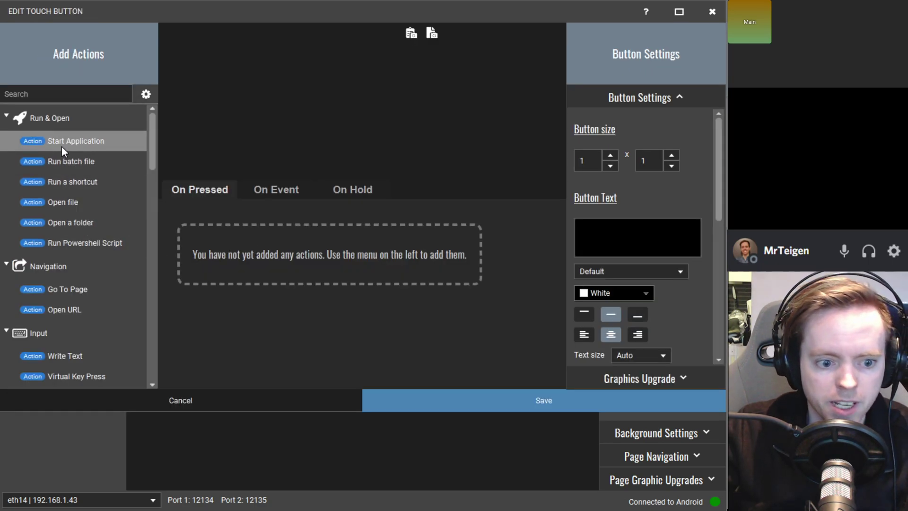
pyautogui.scroll(-3, 151, 158)
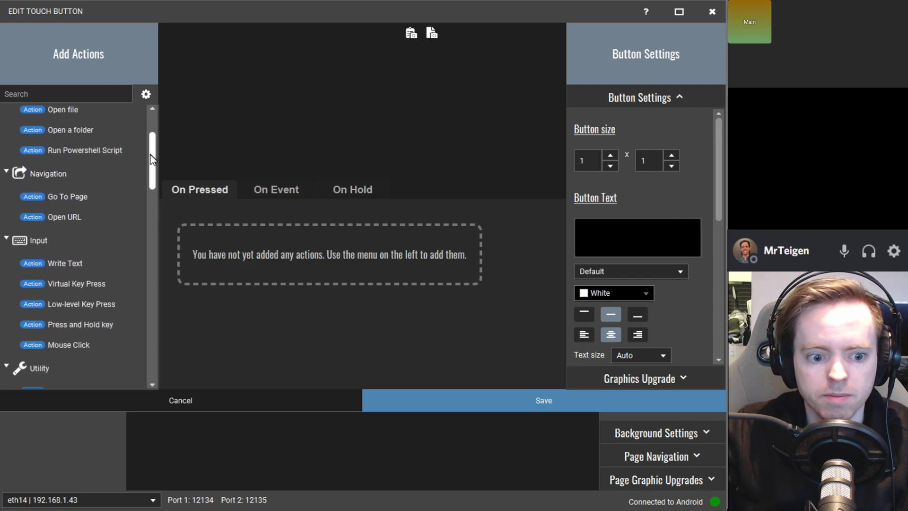
pyautogui.moveTo(151, 159); pyautogui.dragTo(152, 376)
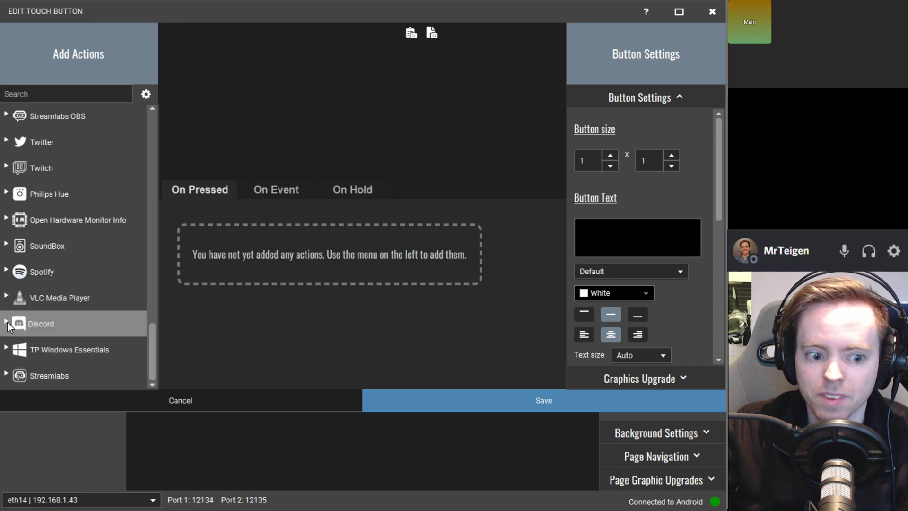
pyautogui.click(7, 322)
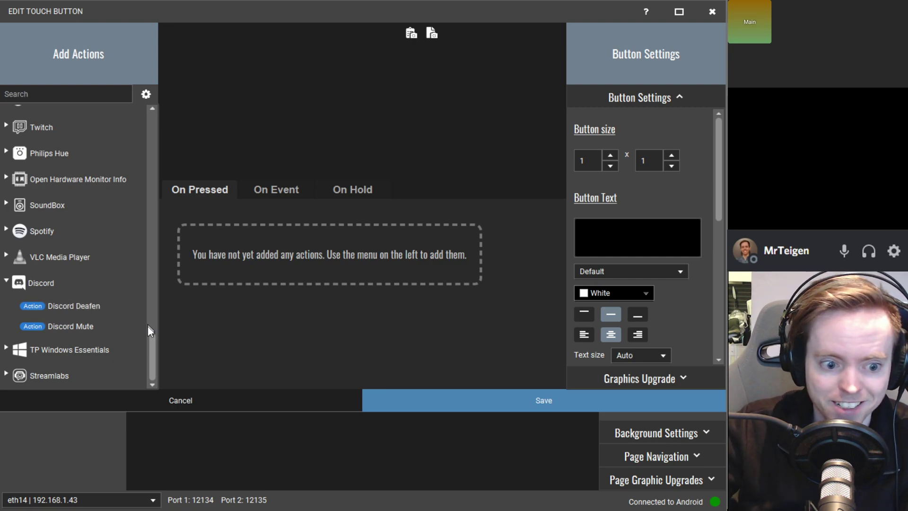
pyautogui.moveTo(154, 354); pyautogui.dragTo(154, 151)
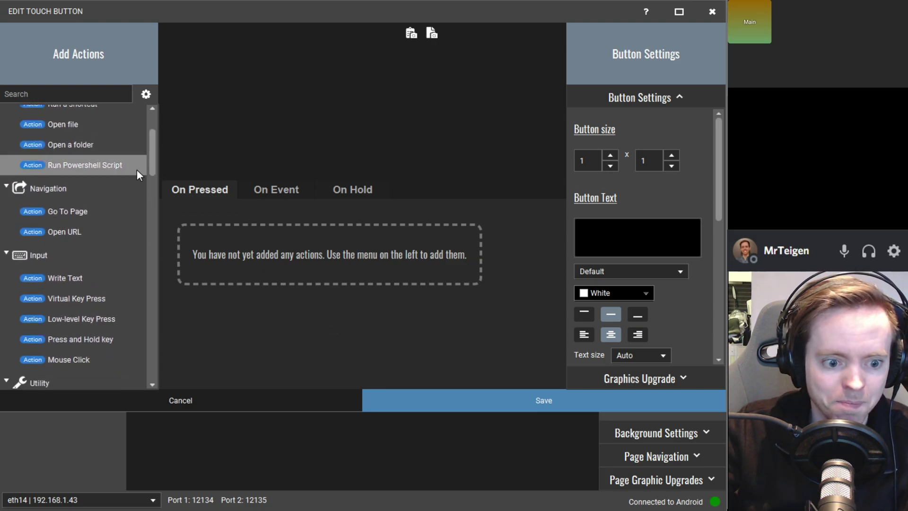
# Add a Virtual Key Press action sending Ctrl + Shift + NumPad + on press
pyautogui.click(69, 299)
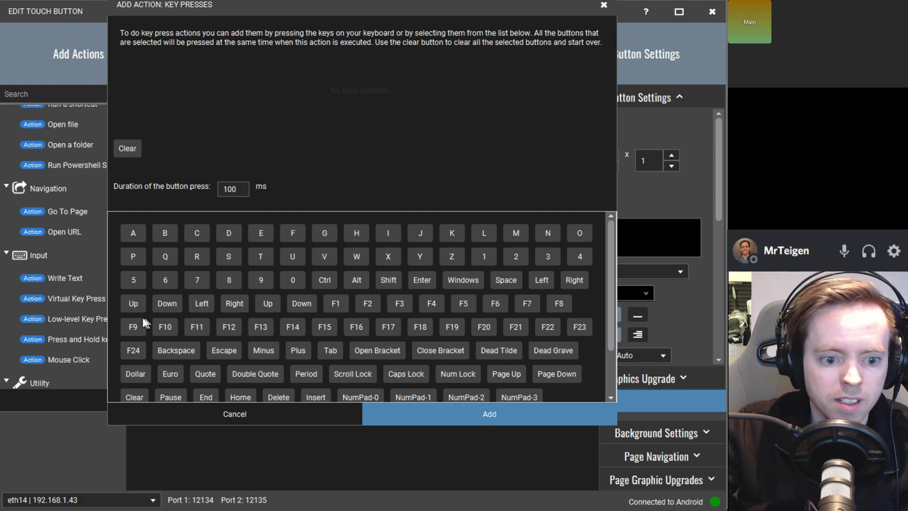
pyautogui.click(319, 285)
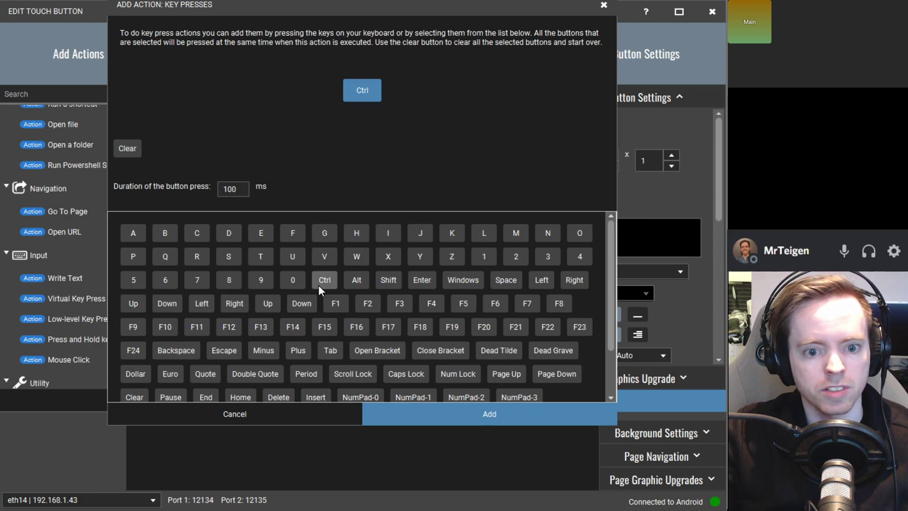
pyautogui.press('shift')
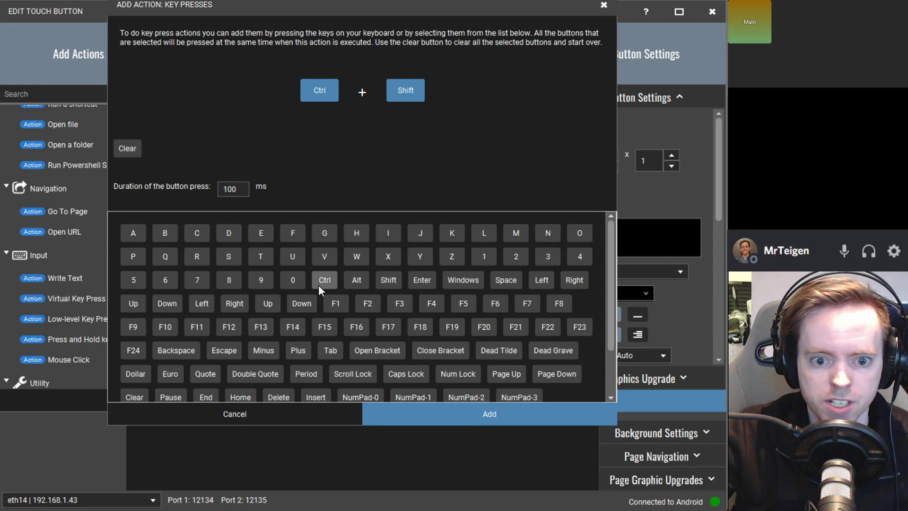
pyautogui.press('KP_Add')
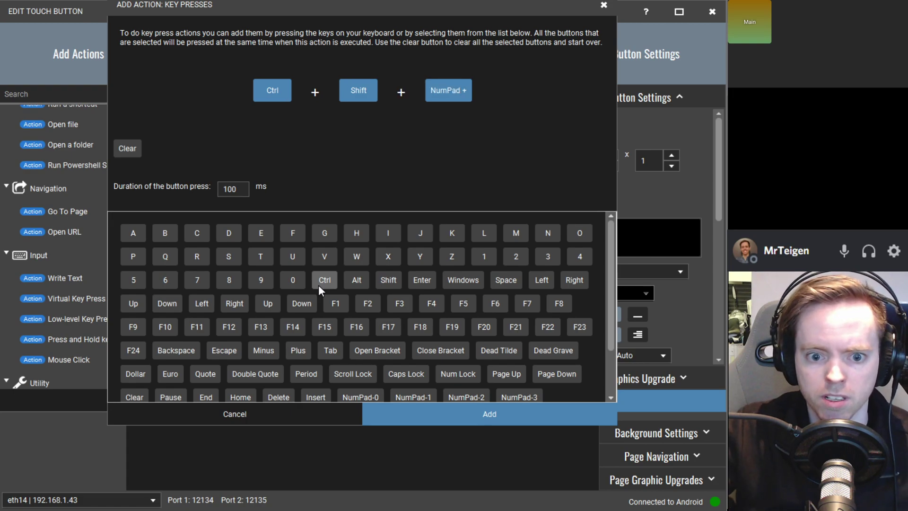
pyautogui.click(483, 410)
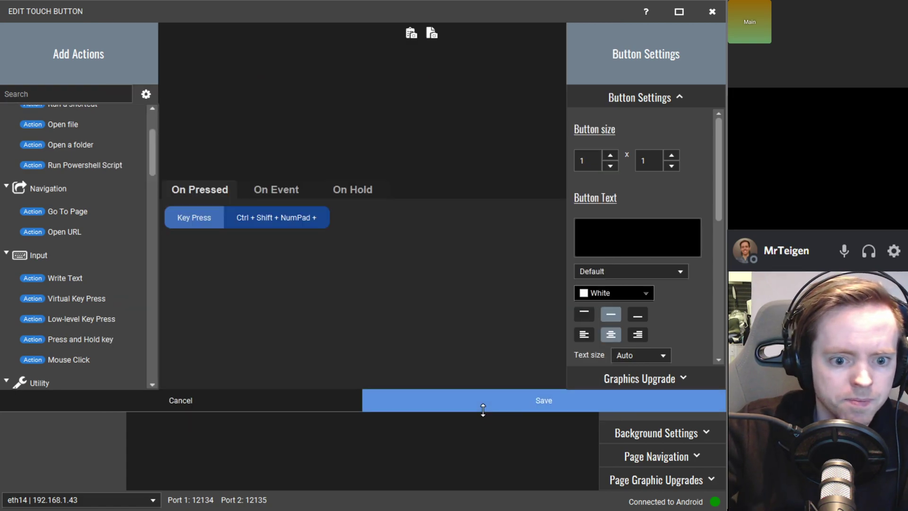
# Save the key-press button, reopen it, and set its text to Mute
pyautogui.click(551, 398)
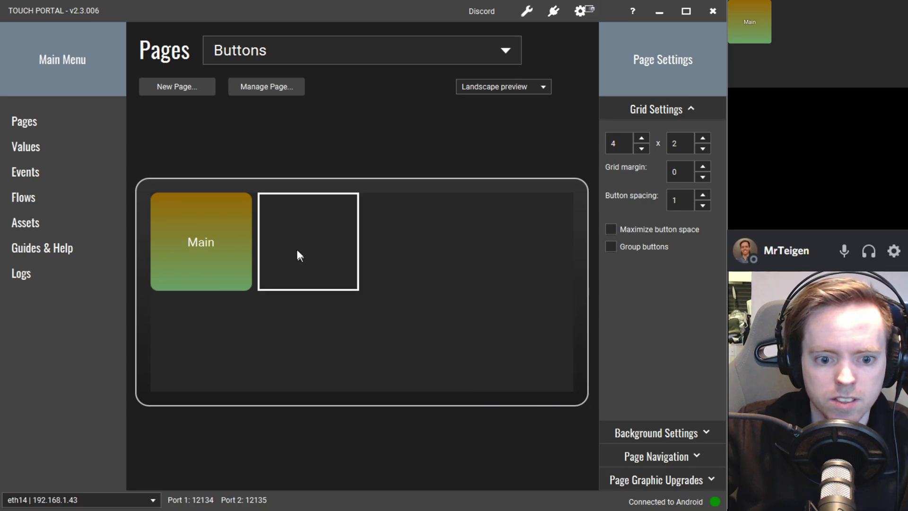
pyautogui.click(297, 240)
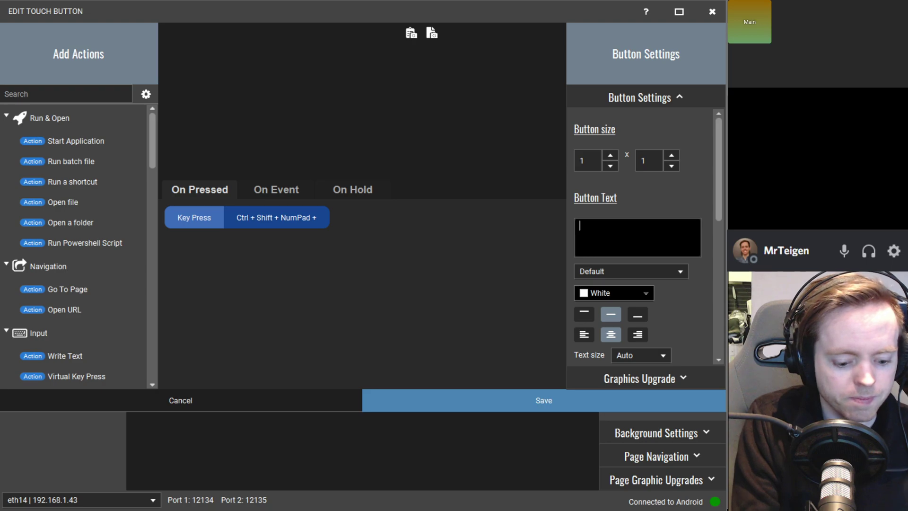
pyautogui.write('Mute')
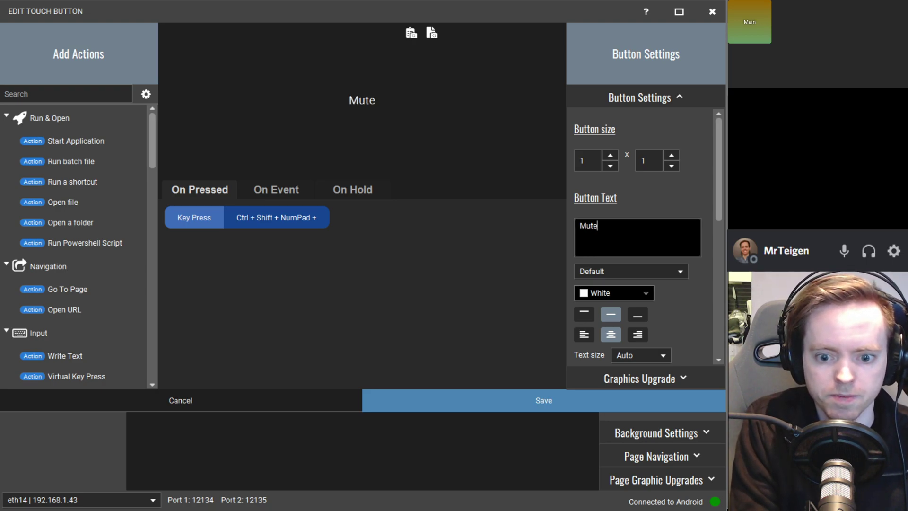
# Give the Mute button an opaque blue #334db3 to white gradient background
pyautogui.scroll(-3, 665, 283)
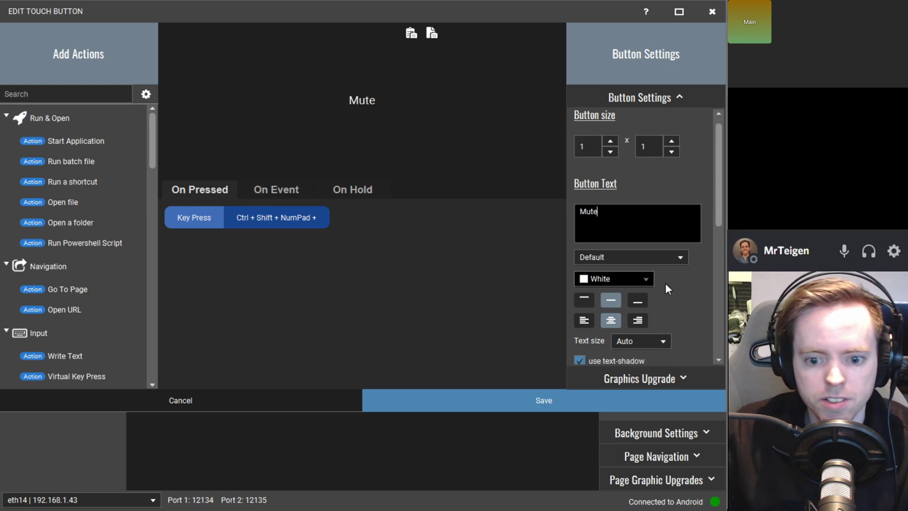
pyautogui.scroll(-1, 657, 298)
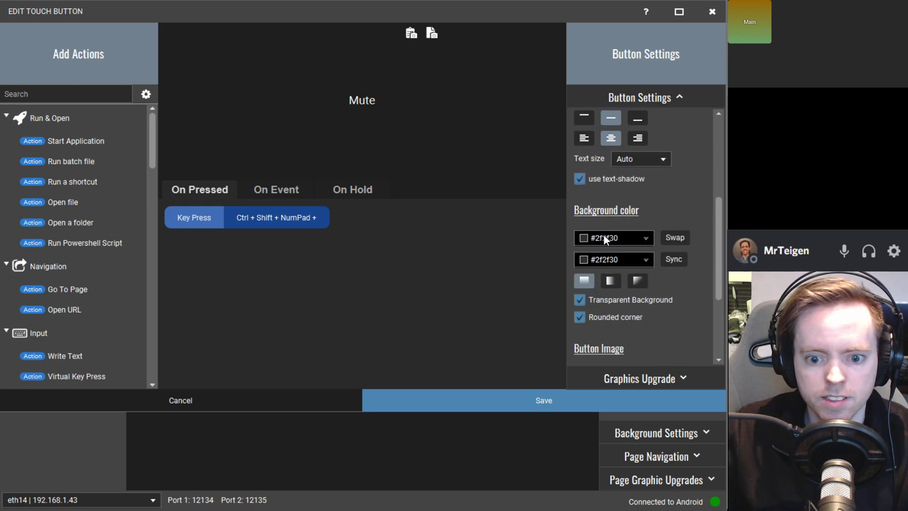
pyautogui.click(604, 236)
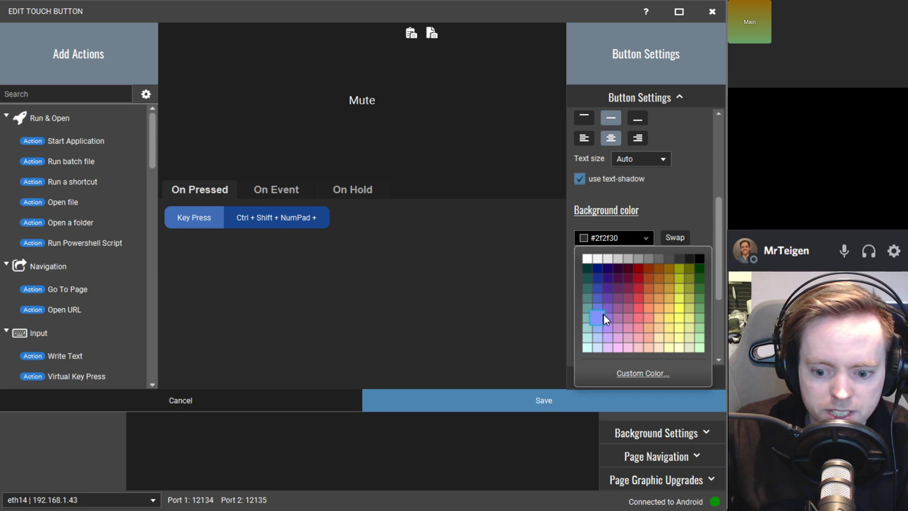
pyautogui.click(597, 291)
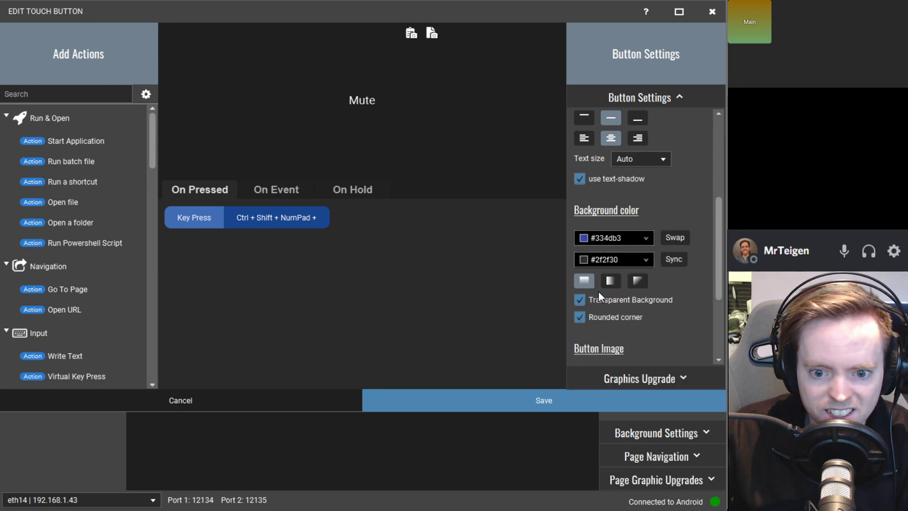
pyautogui.click(609, 258)
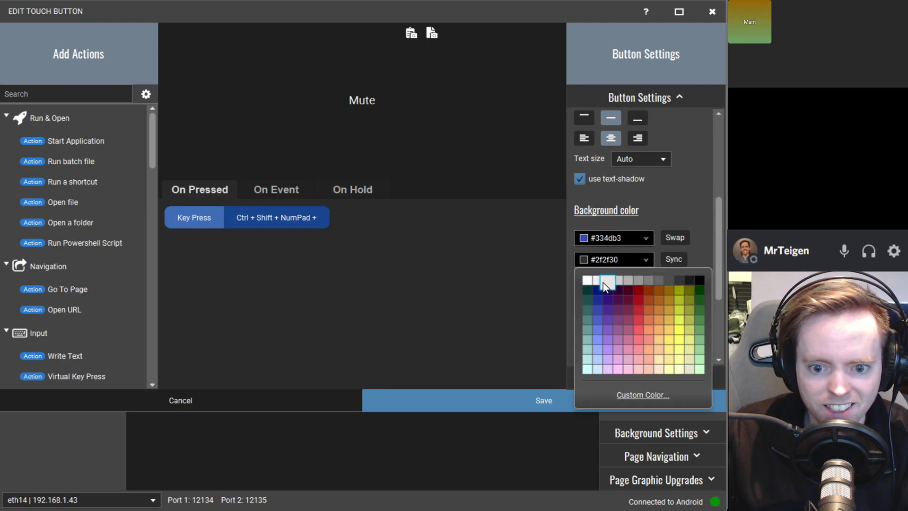
pyautogui.click(596, 280)
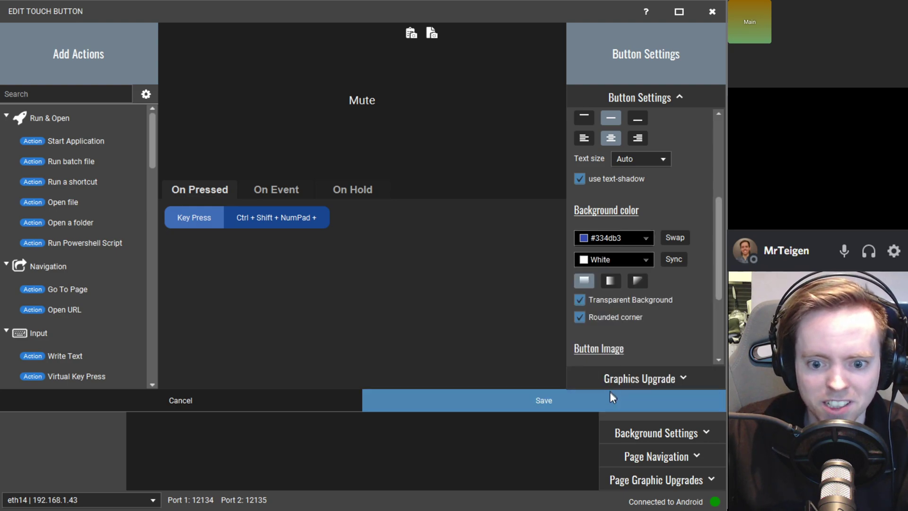
pyautogui.click(579, 299)
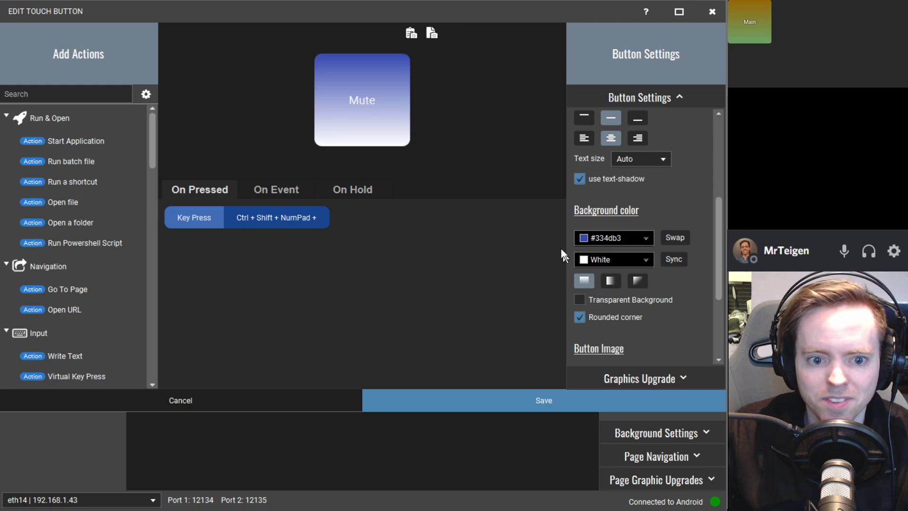
pyautogui.click(483, 393)
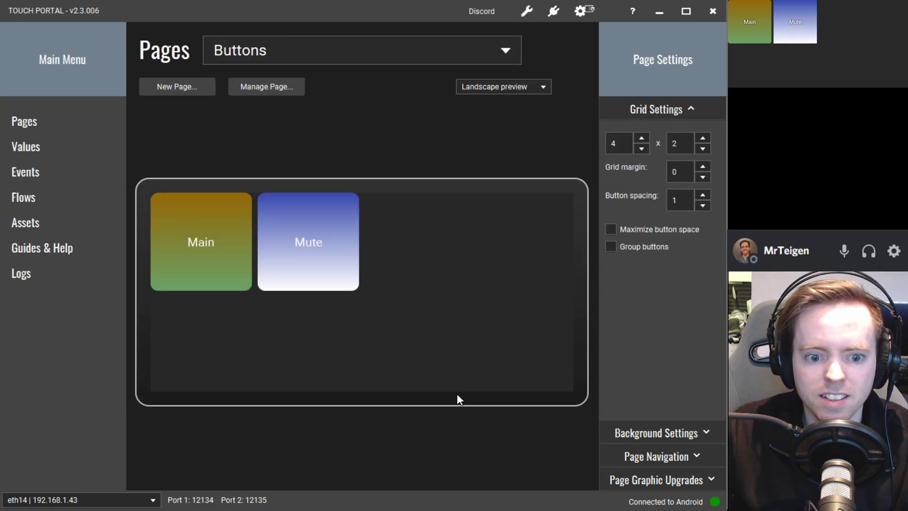